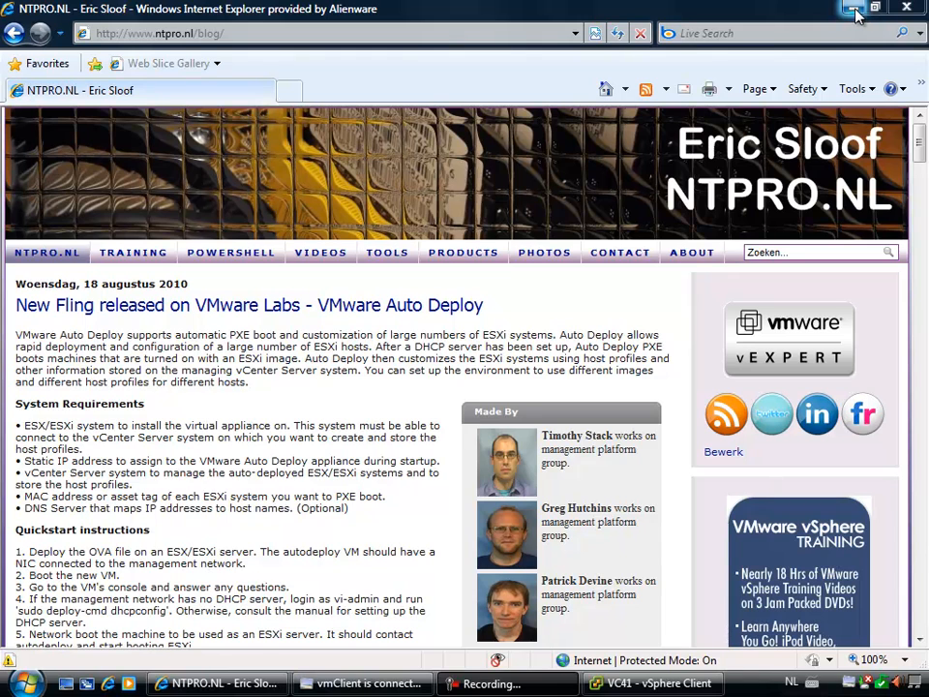
Switch to VMware Workstation, power on the ESXi4.1 virtual machine and postpone the offered software update.
left_click(853, 9)
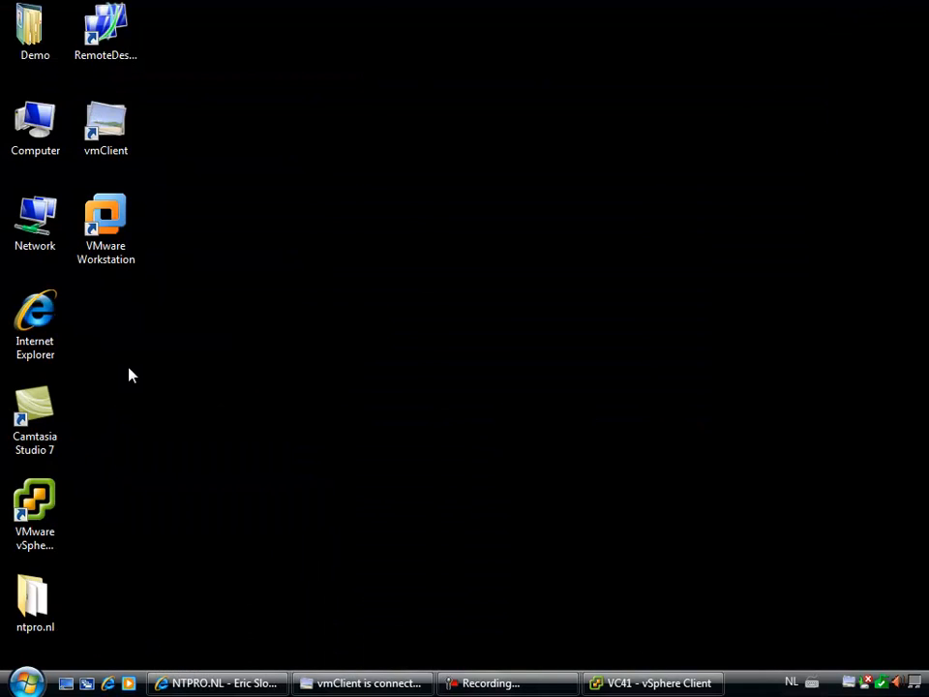
double_click(126, 242)
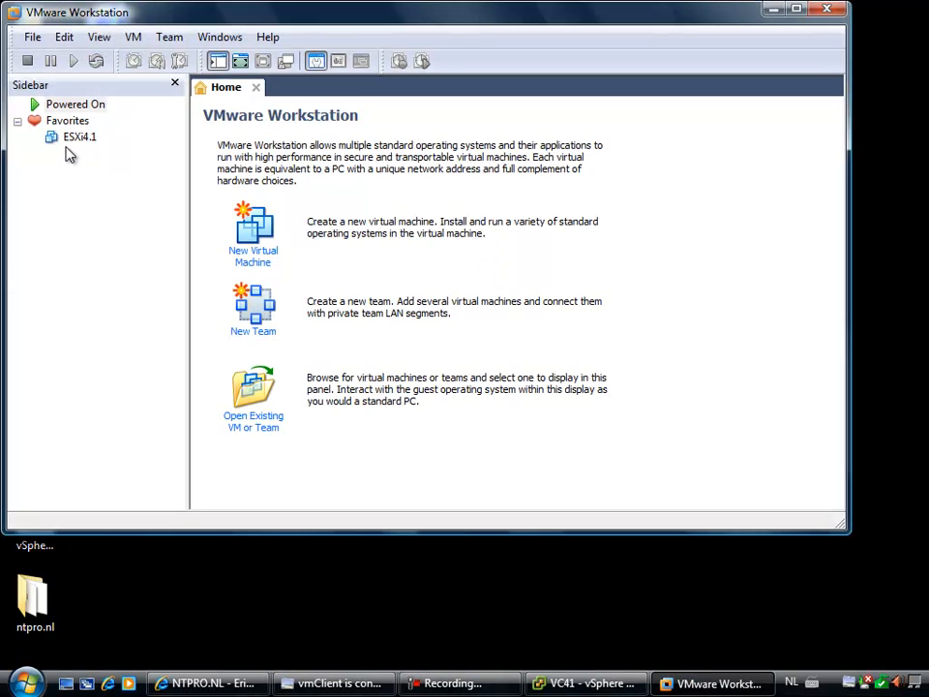
left_click(74, 139)
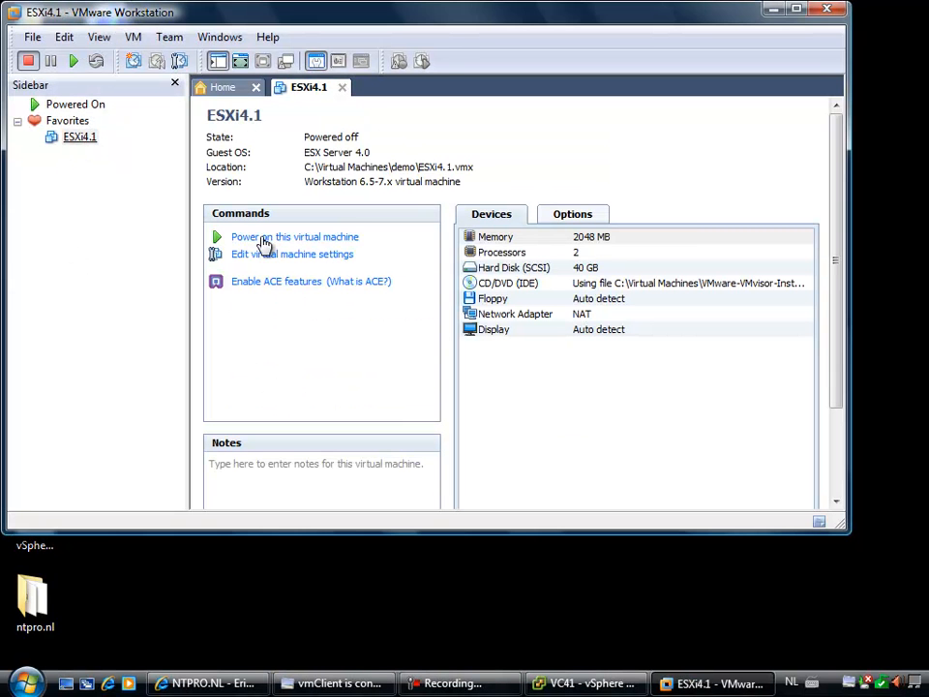
key("ctrl+b")
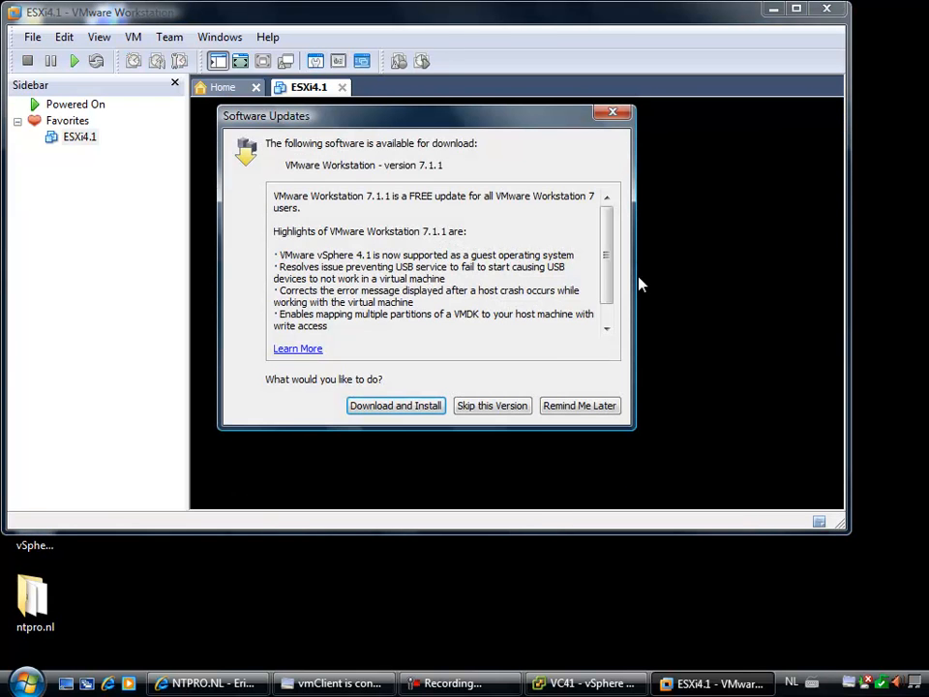
left_click(579, 406)
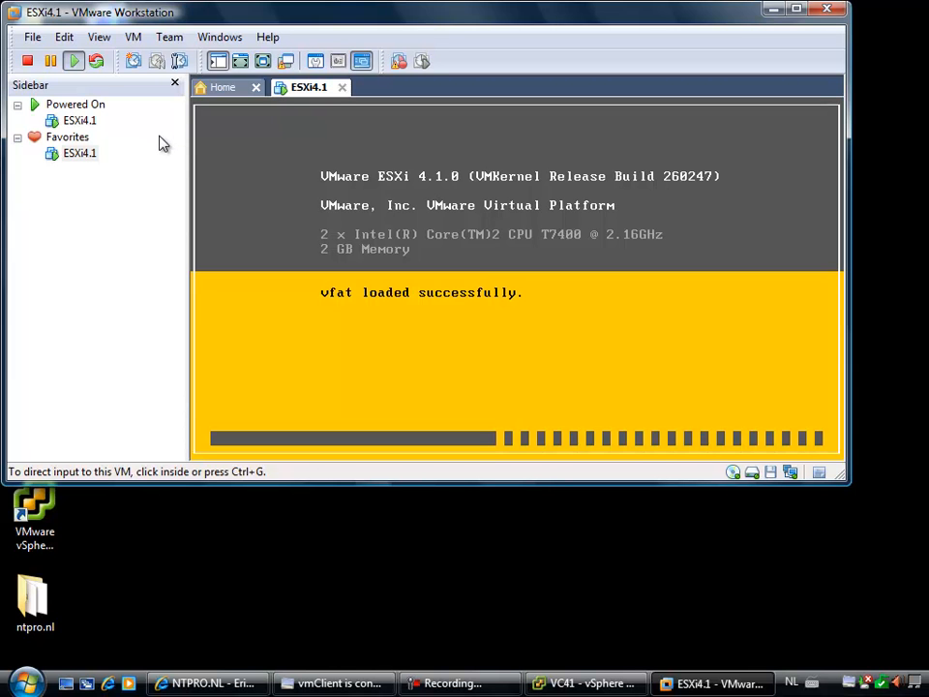
Browse to C:\Virtual Machines\demo in Windows Explorer and select the ESXi4.1 virtual disk file to check its details.
left_click_drag(190, 21, 269, 44)
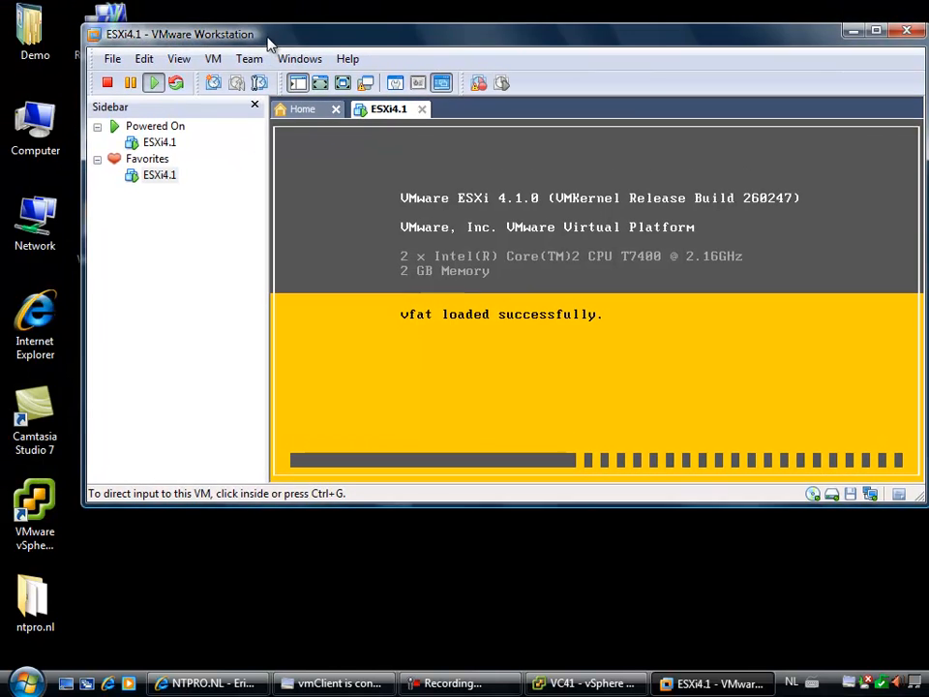
double_click(38, 121)
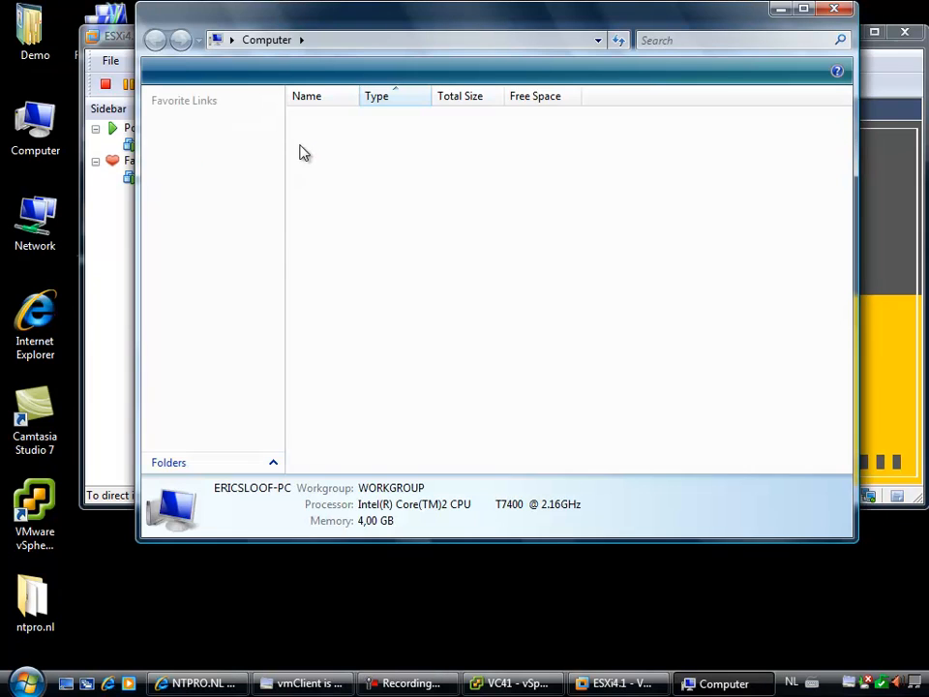
double_click(338, 130)
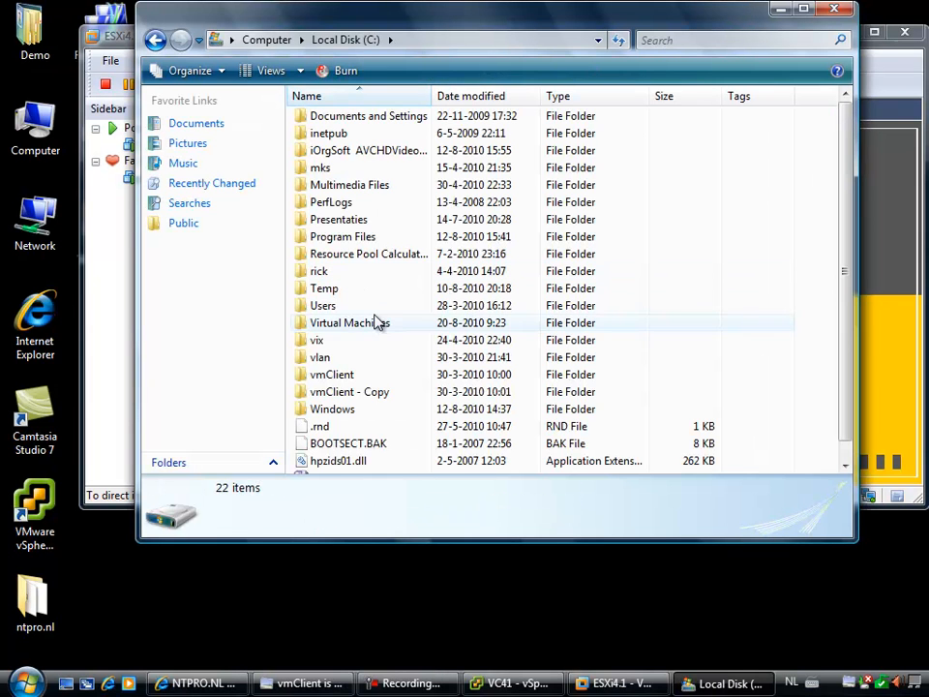
double_click(363, 322)
double_click(325, 118)
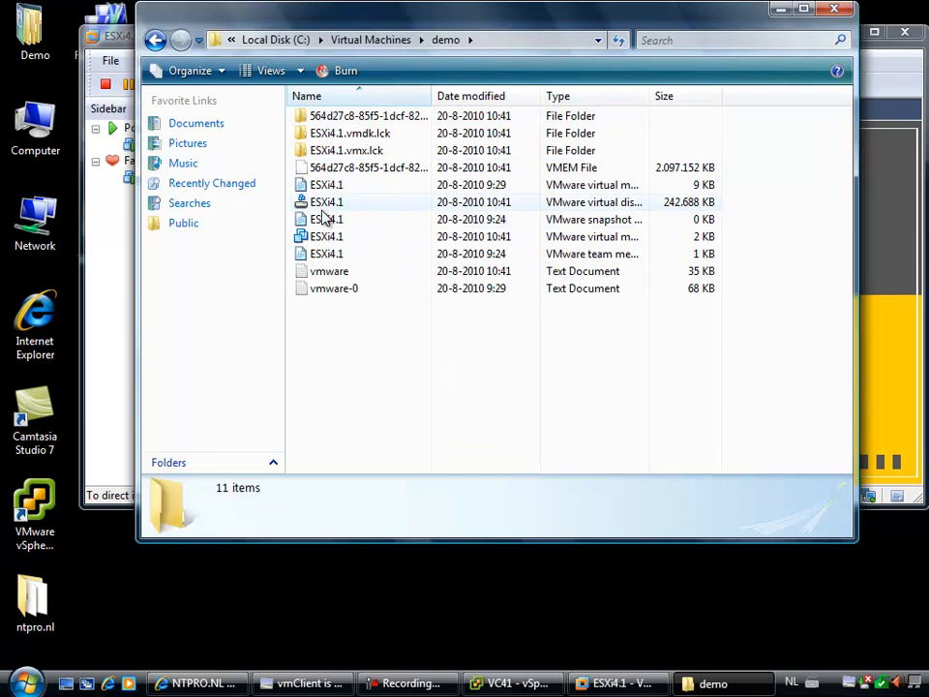
left_click(322, 204)
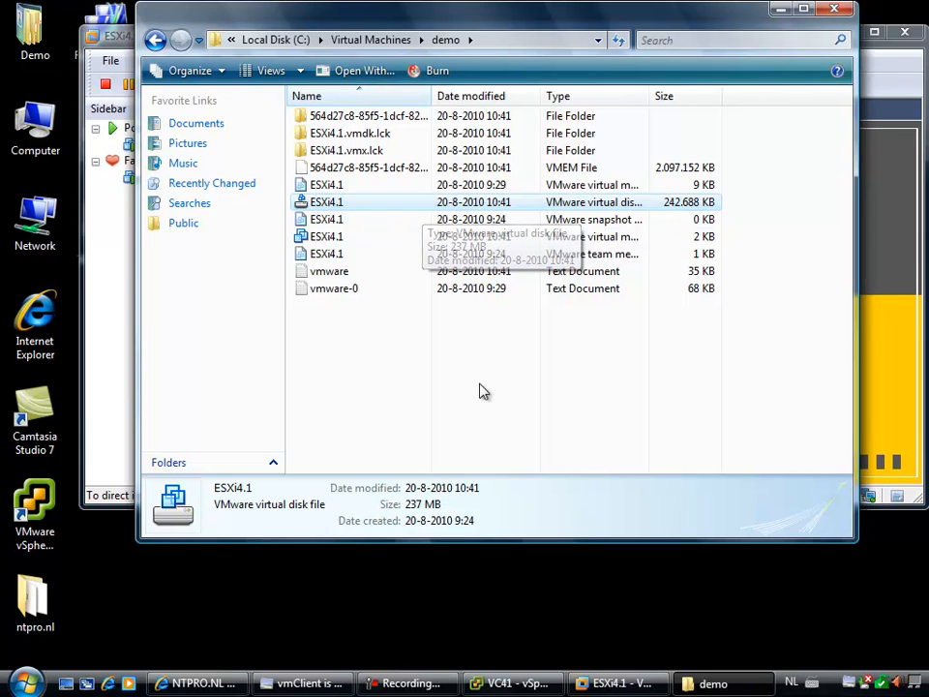
Switch to vSphere Client and inspect the CCBoot virtual machine's network adapter 2 and the host's vSwitch1 layout.
left_click(530, 685)
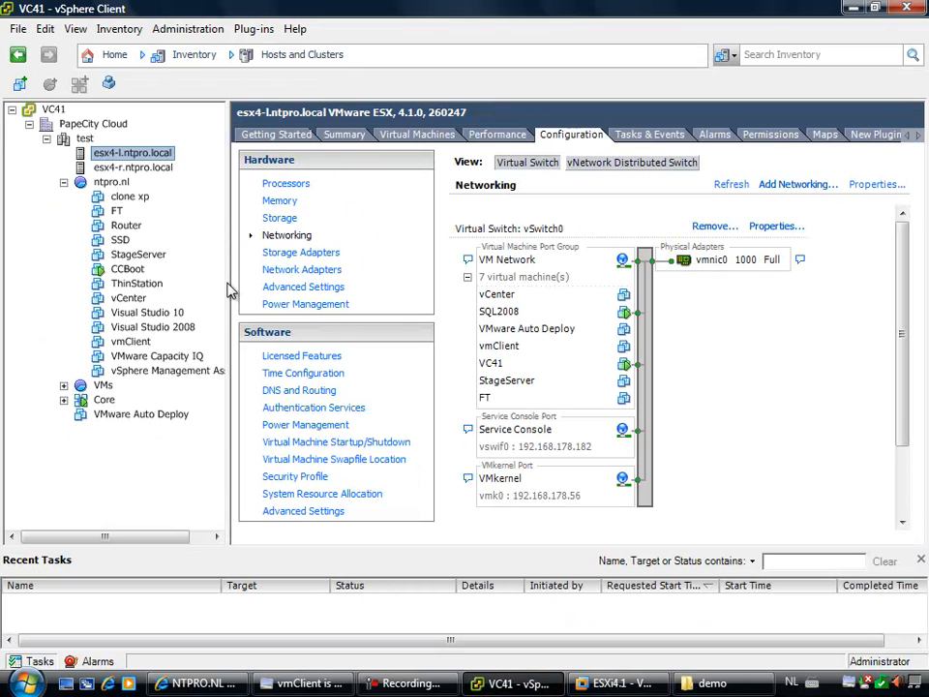
right_click(127, 270)
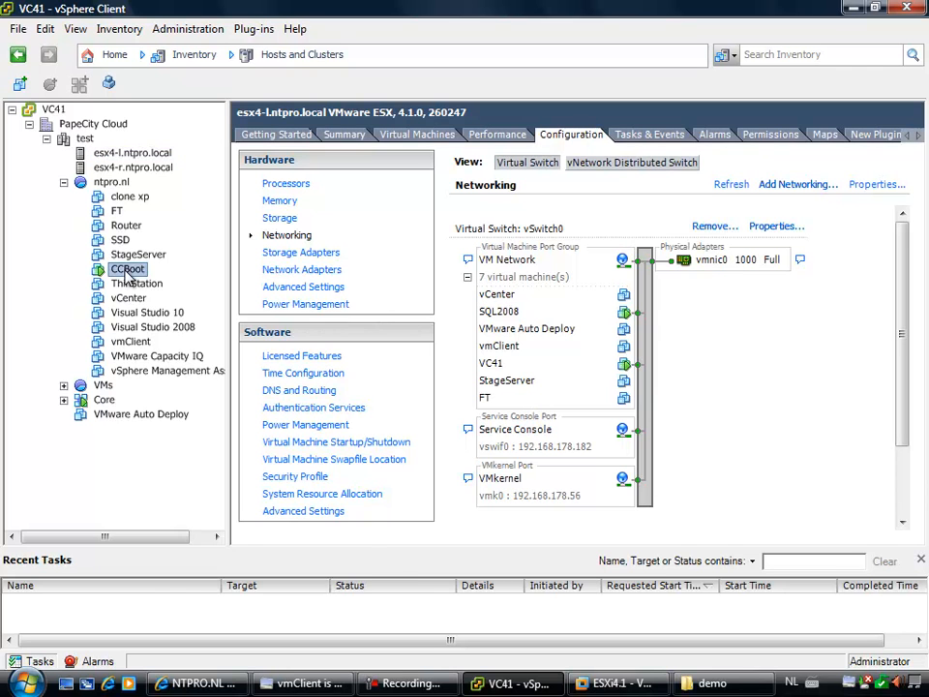
left_click(226, 365)
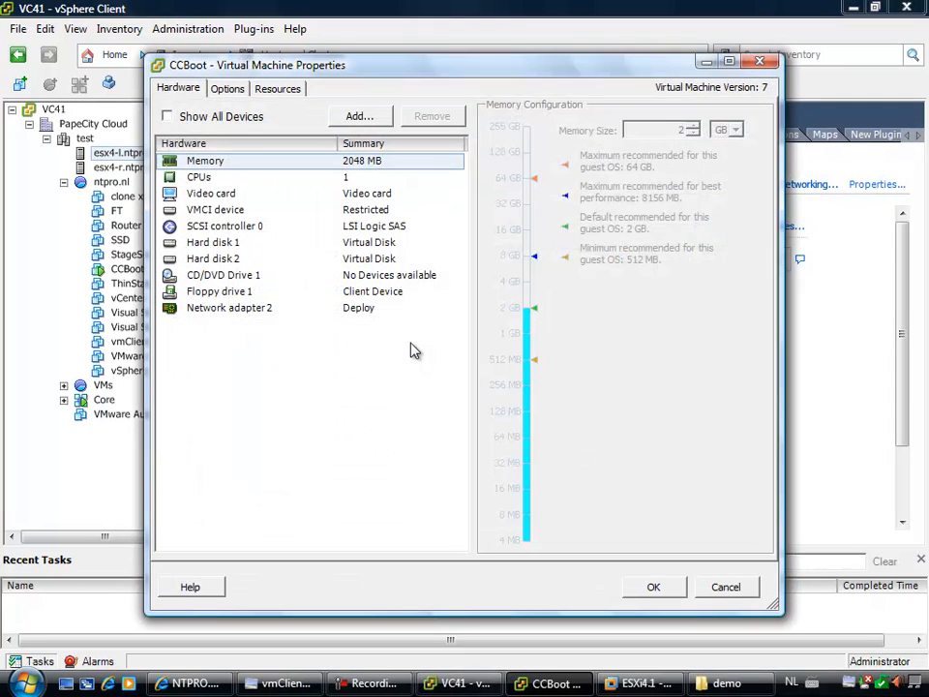
left_click(247, 309)
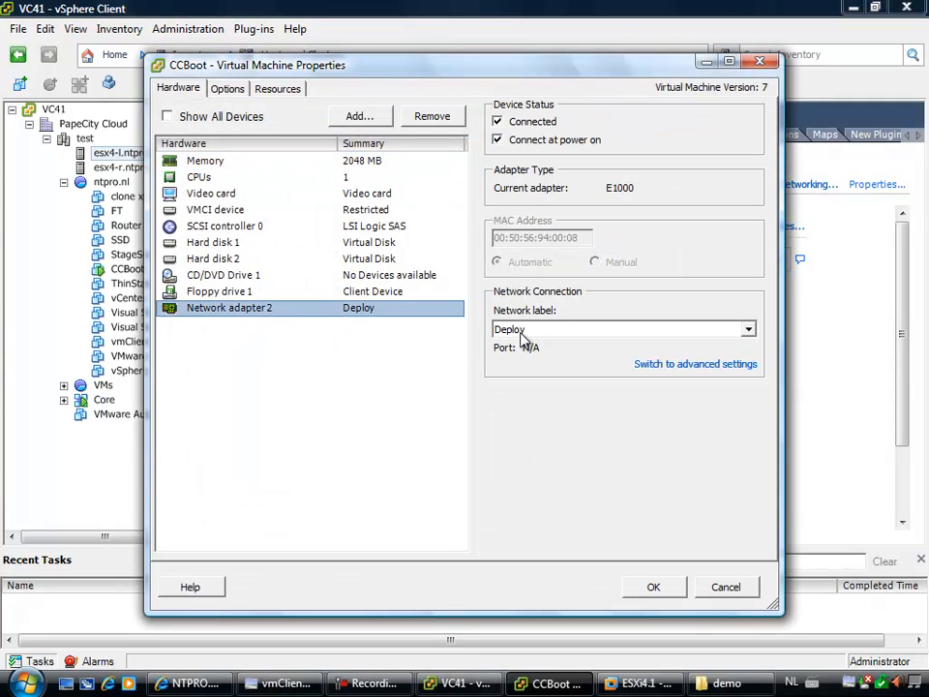
left_click(724, 588)
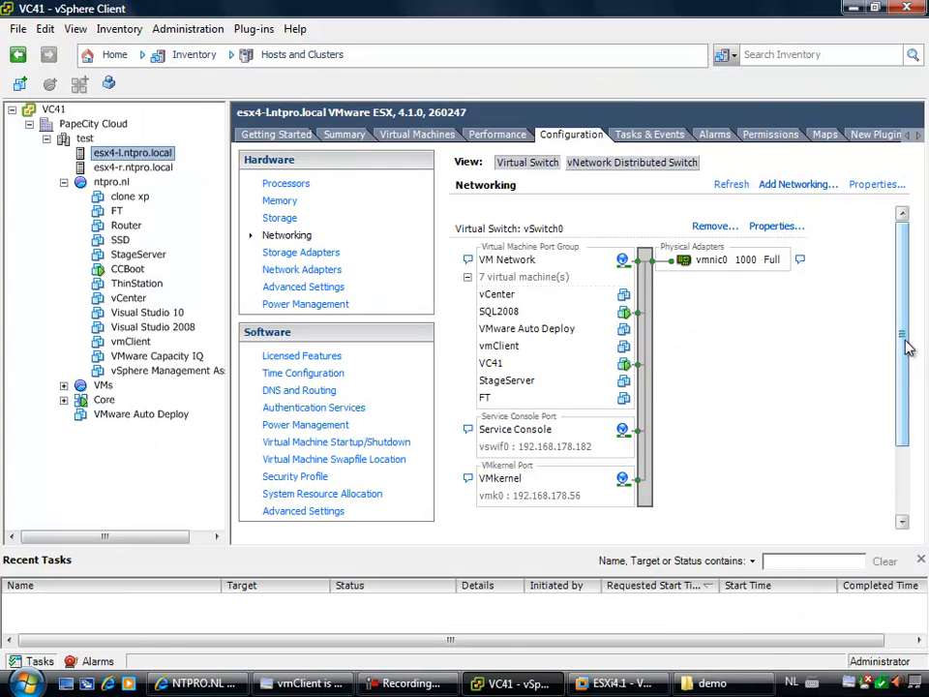
left_click_drag(909, 349, 913, 431)
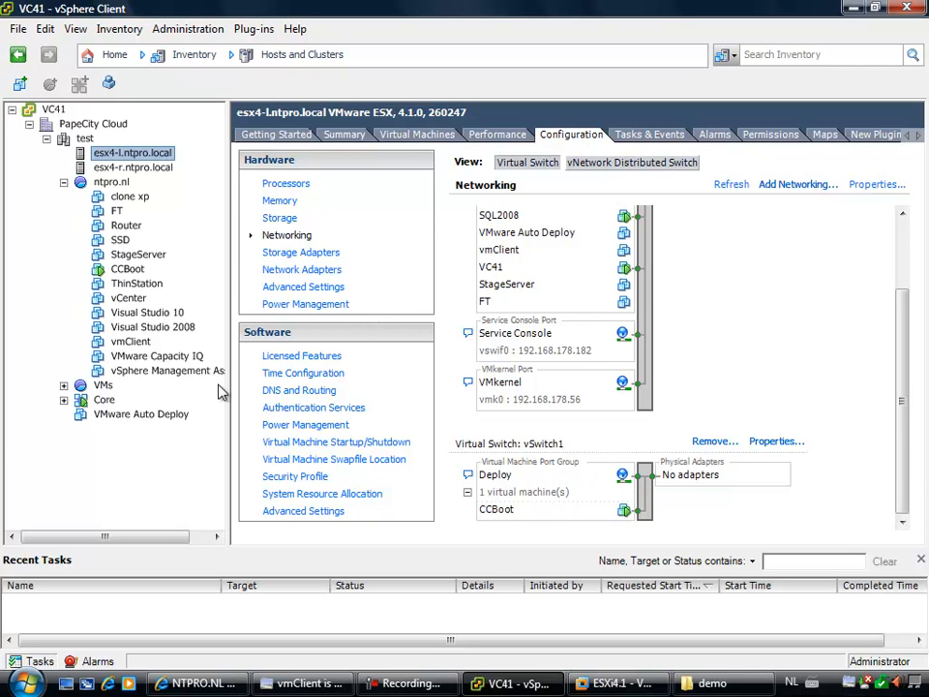
Switch to the CCBoot machine in vmClient, inspect ESXi4.1.vmdk in C:\esxi-hosts\host1, and minimize that folder window.
left_click(127, 268)
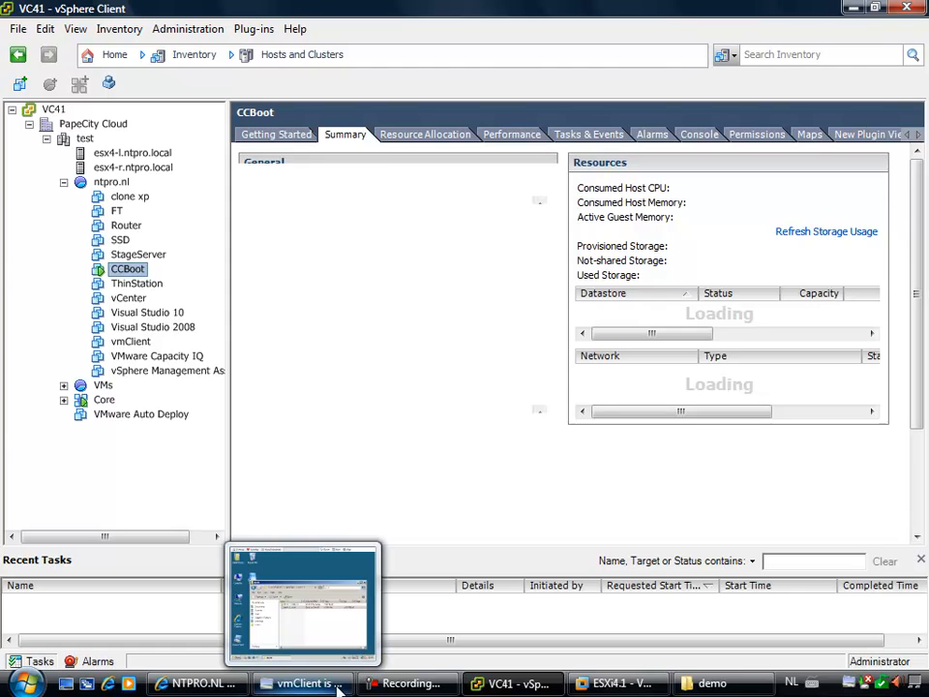
left_click(305, 683)
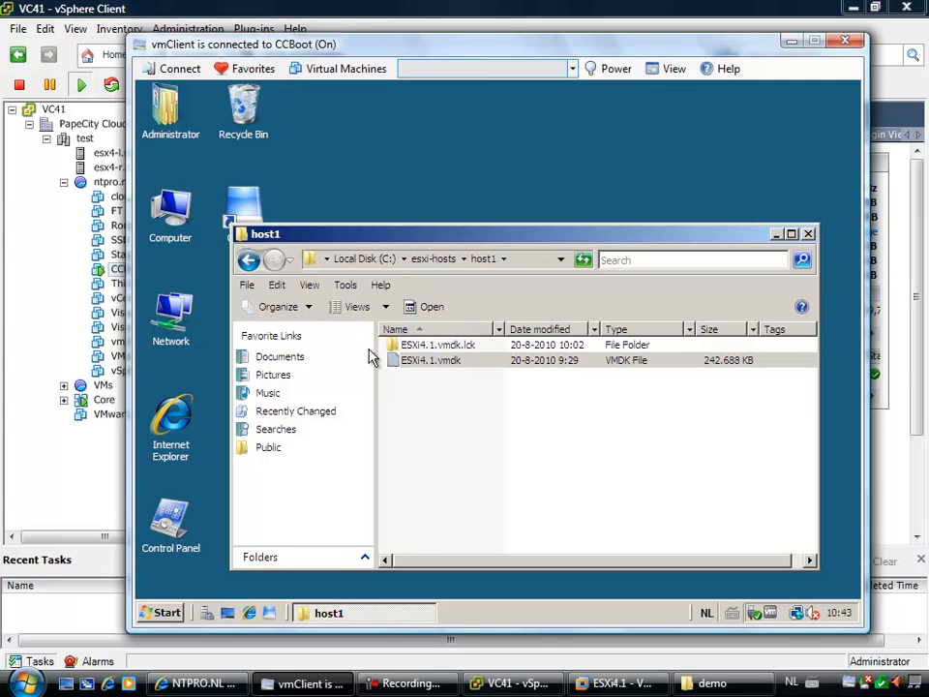
left_click(451, 365)
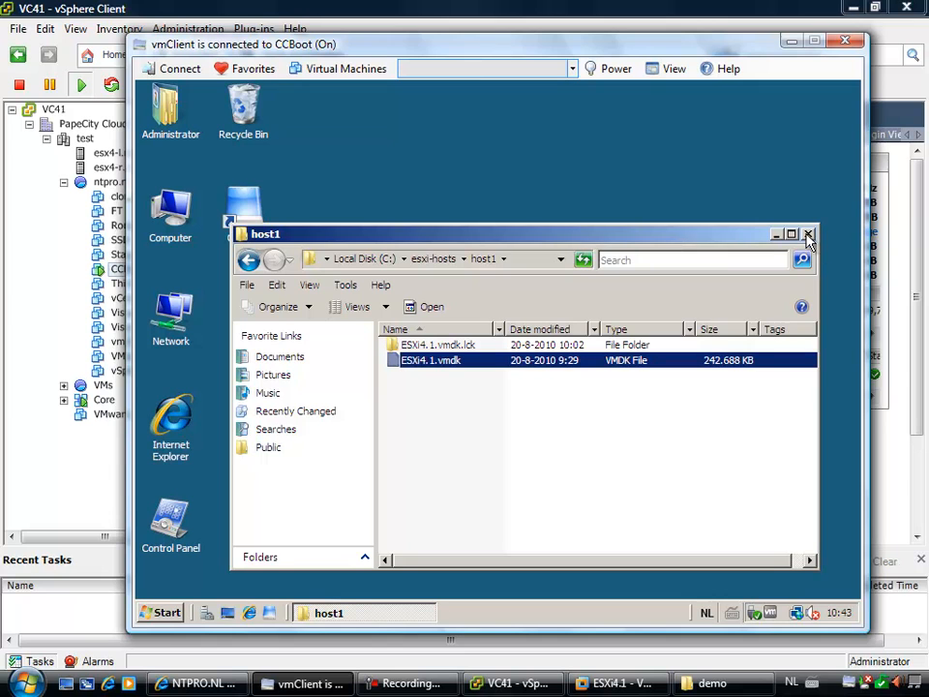
left_click(777, 235)
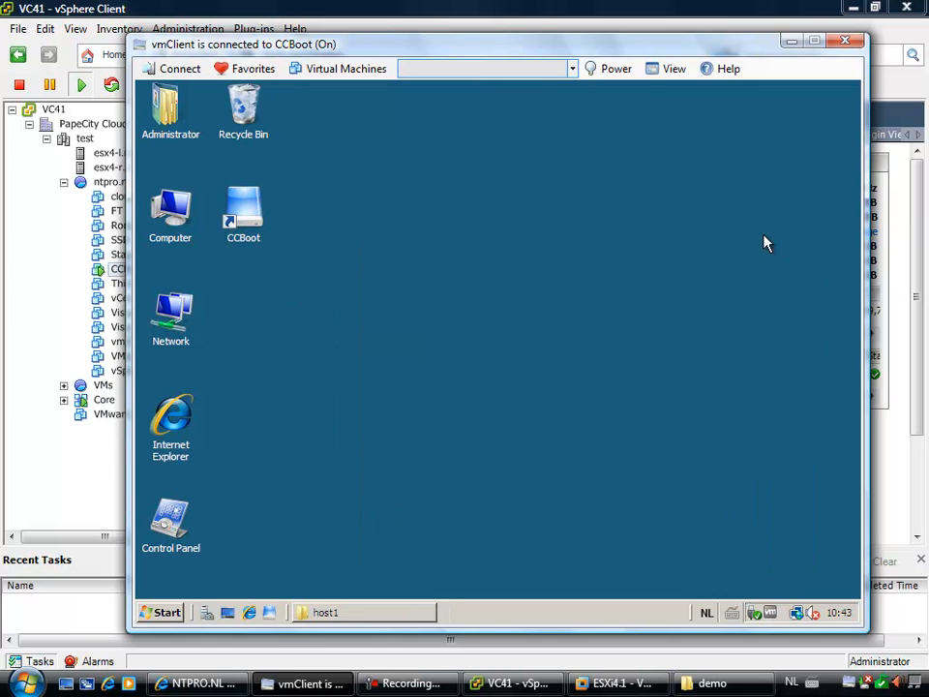
Launch CCBoot and review its DHCP settings, client default settings and the disk group's system image.
left_click(278, 620)
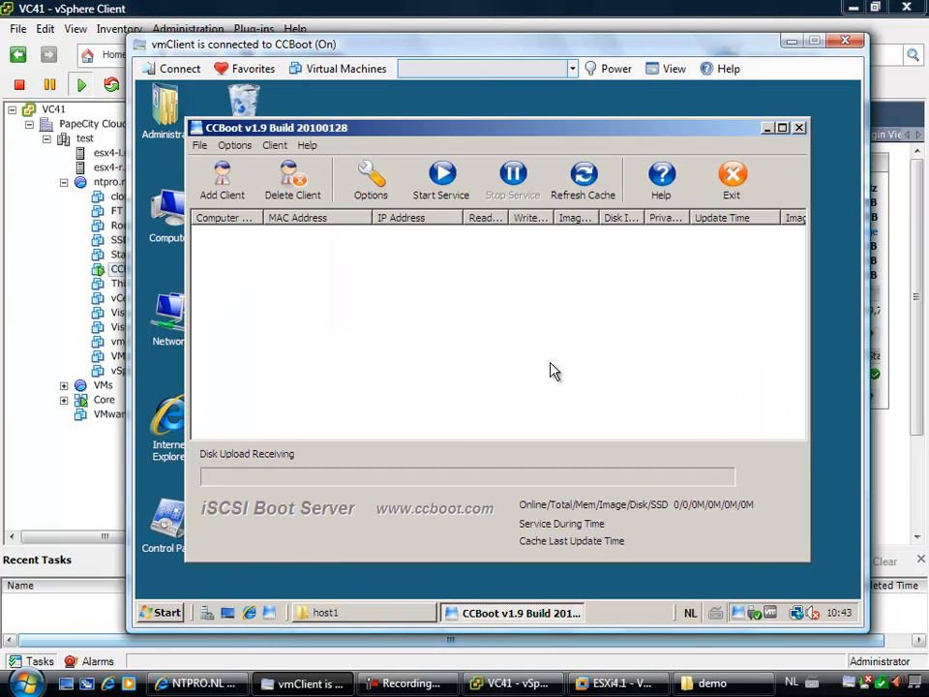
left_click(368, 178)
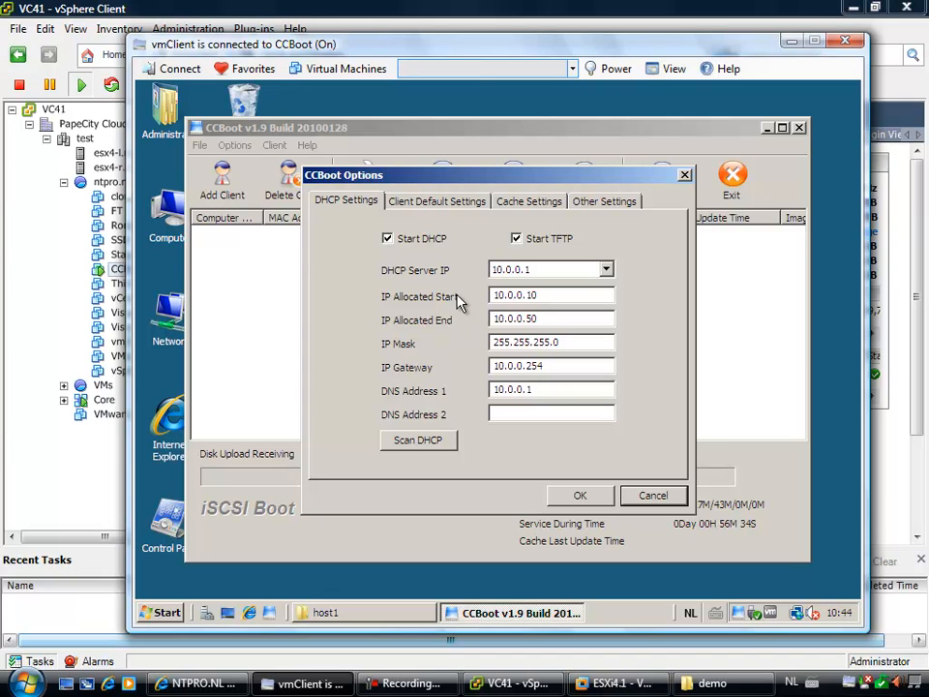
left_click(461, 203)
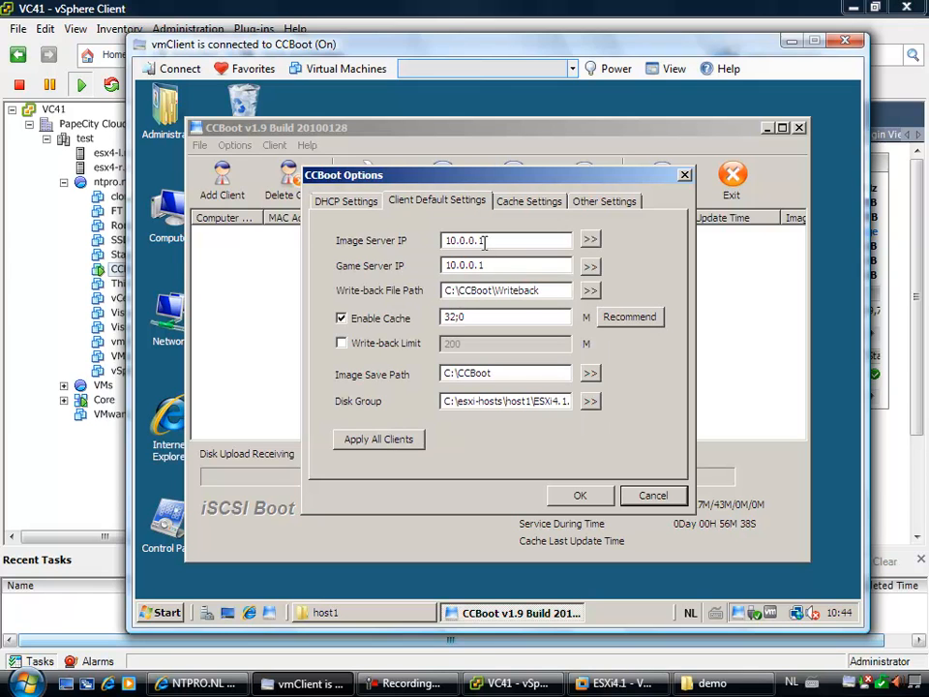
double_click(462, 242)
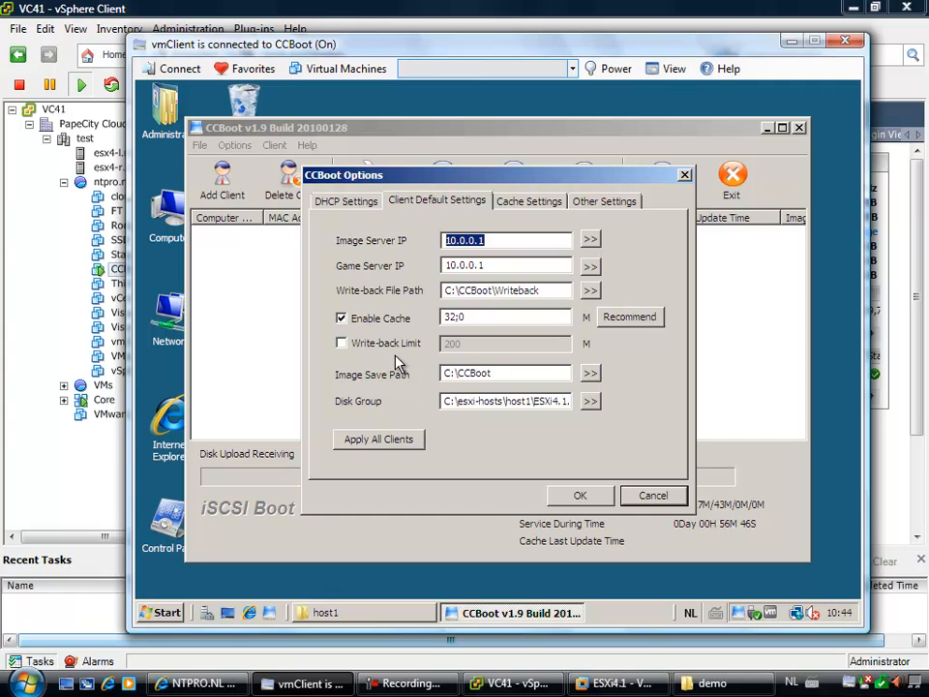
double_click(445, 292)
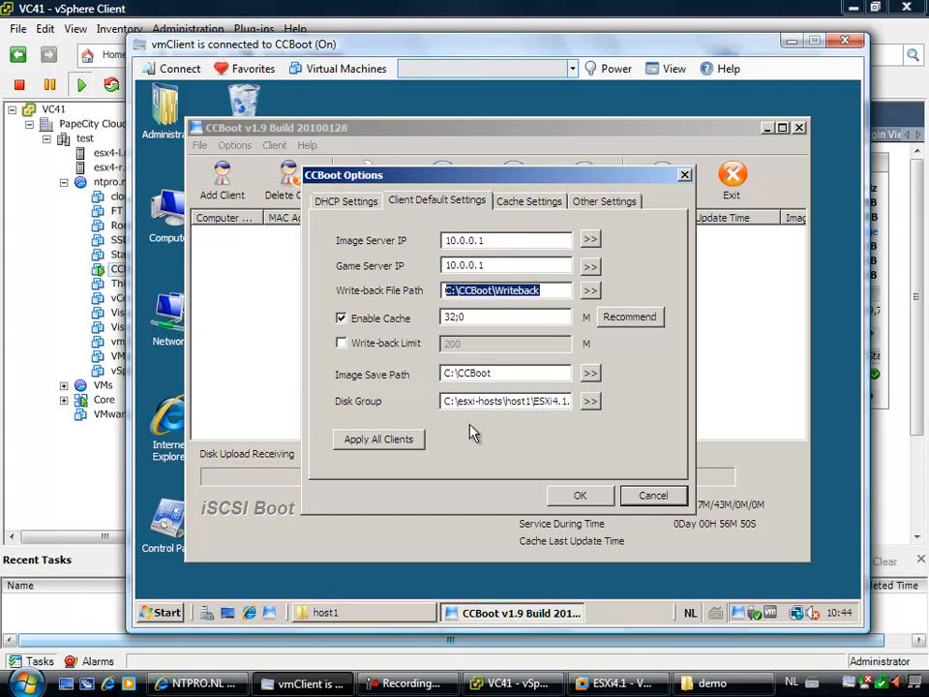
left_click(592, 402)
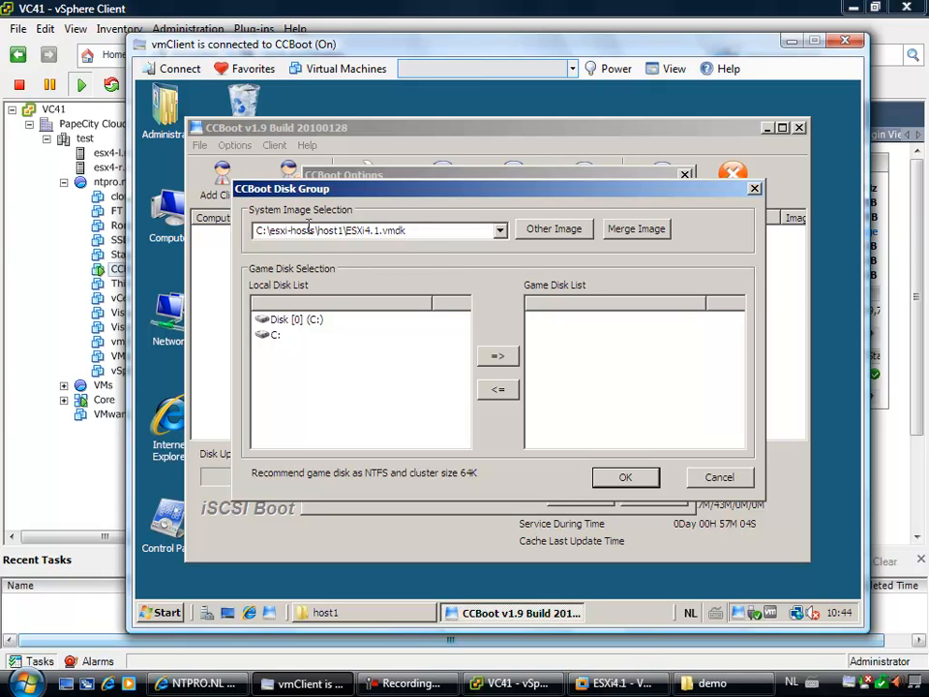
left_click(721, 478)
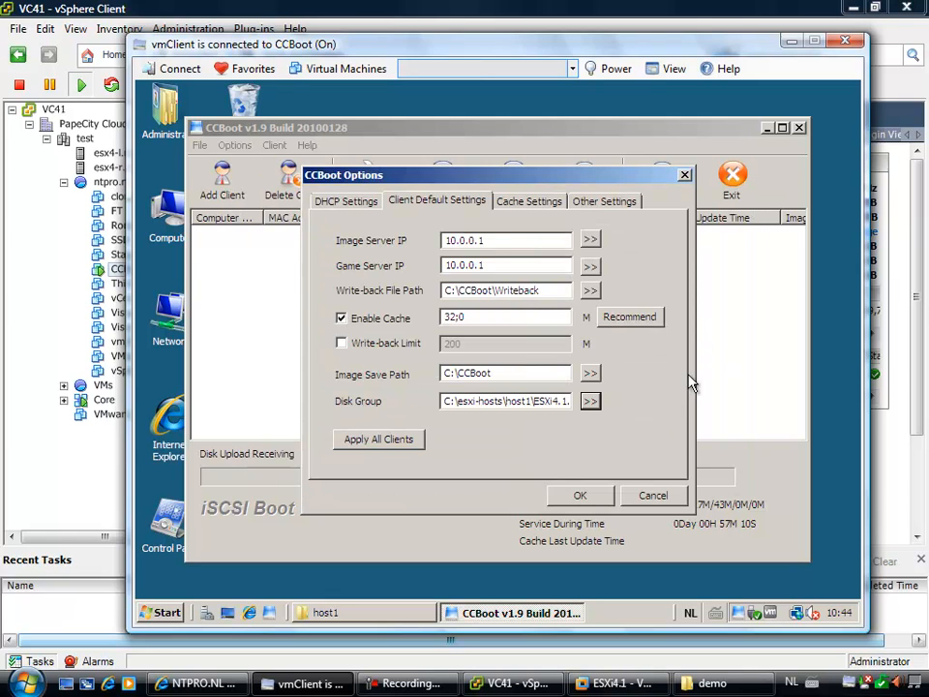
Review CCBoot's cache settings and iSCSI port, and accept the options.
left_click(544, 203)
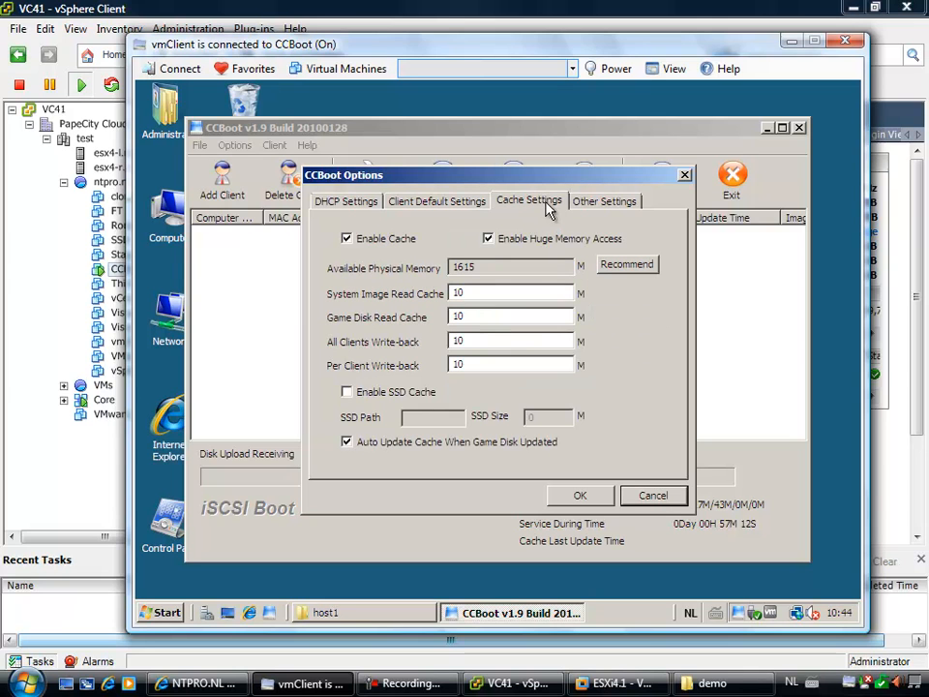
left_click(590, 205)
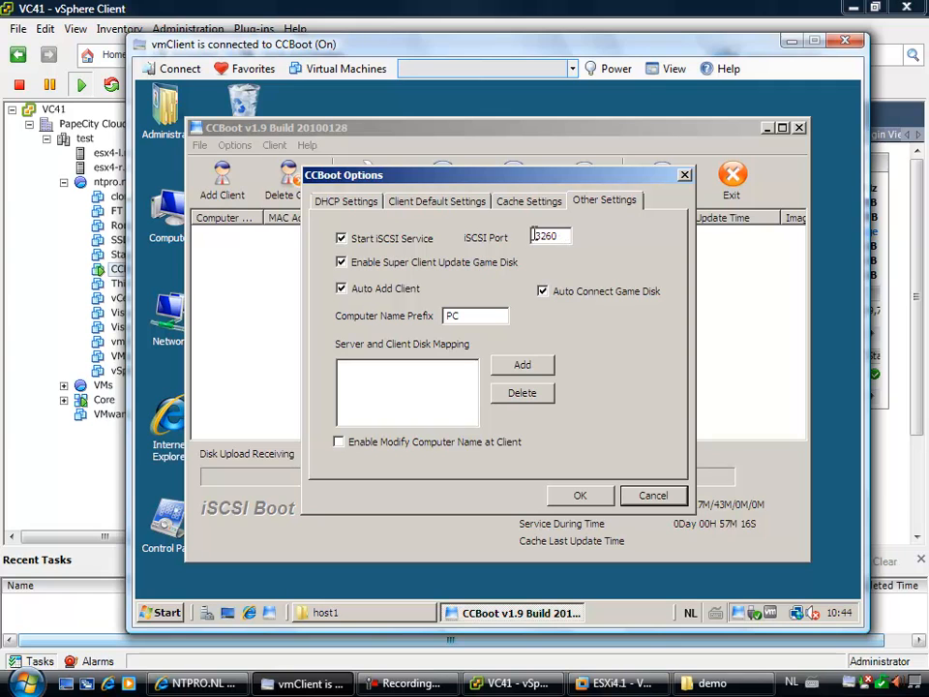
left_click_drag(568, 235, 534, 235)
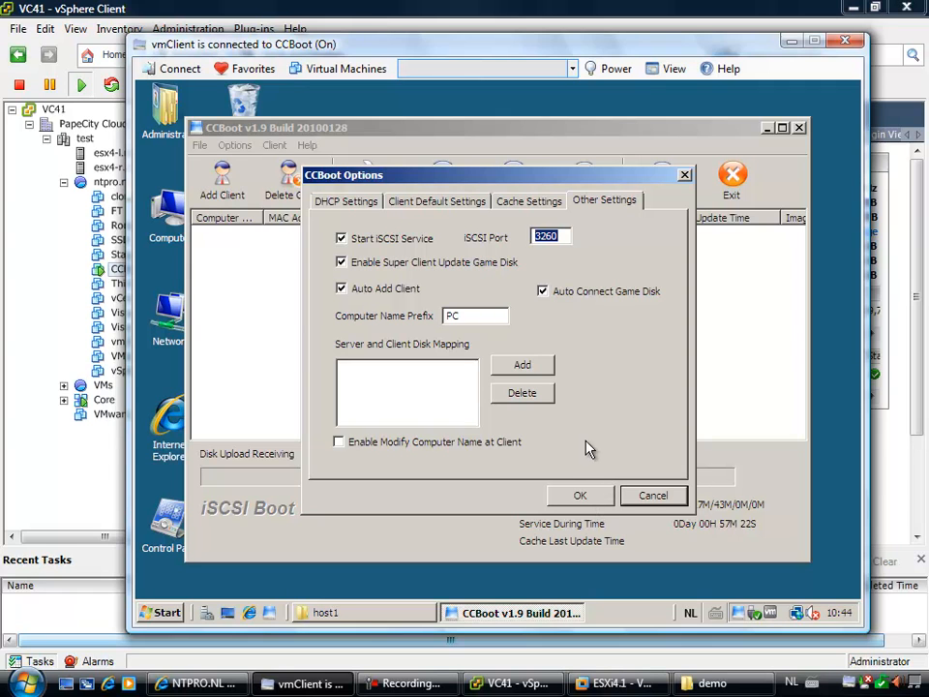
left_click(578, 496)
left_click(510, 387)
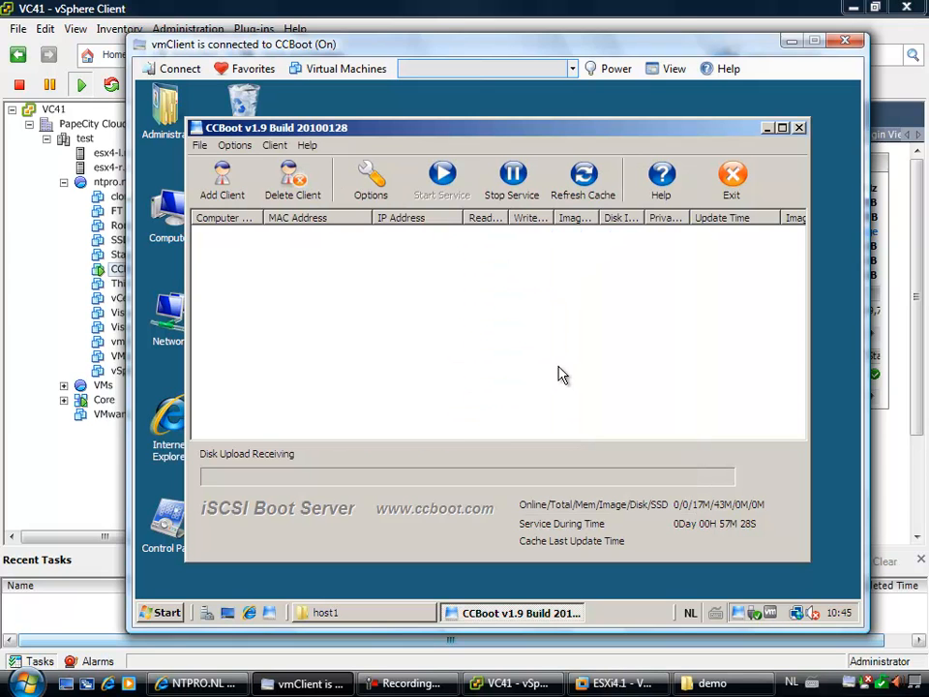
Switch to vSphere Client, review vSwitch1's security policy exceptions on host esx4-l.ntpro.local, and accept the switch properties as they are.
left_click(680, 8)
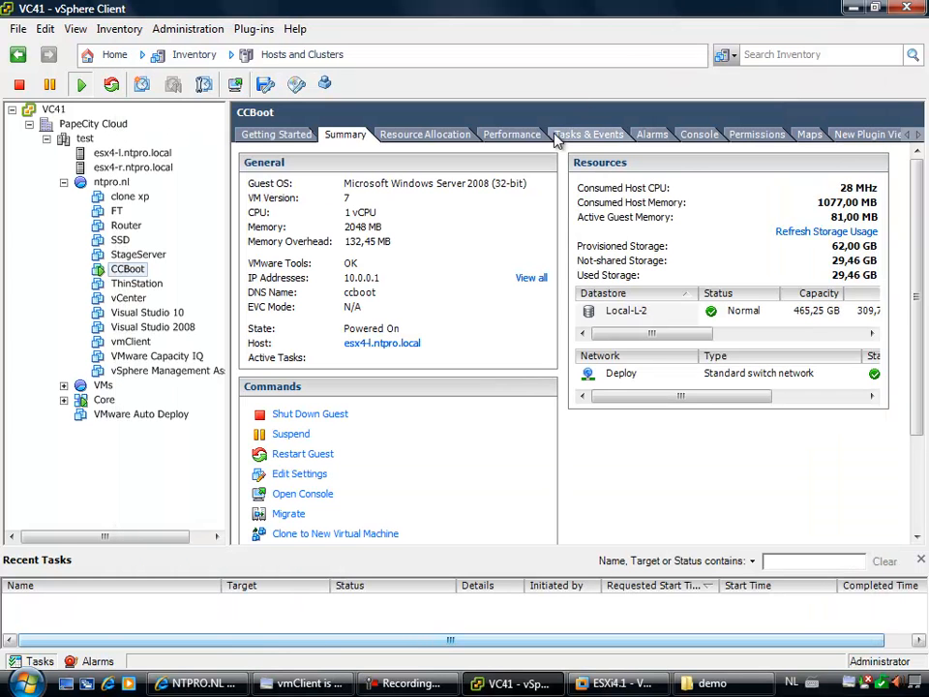
left_click(167, 155)
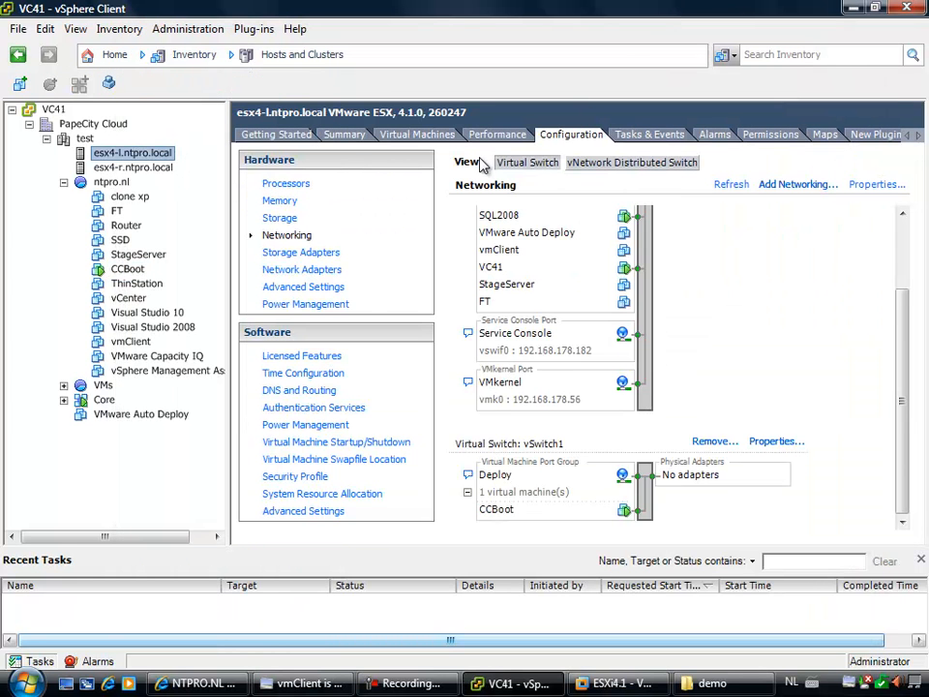
left_click(764, 443)
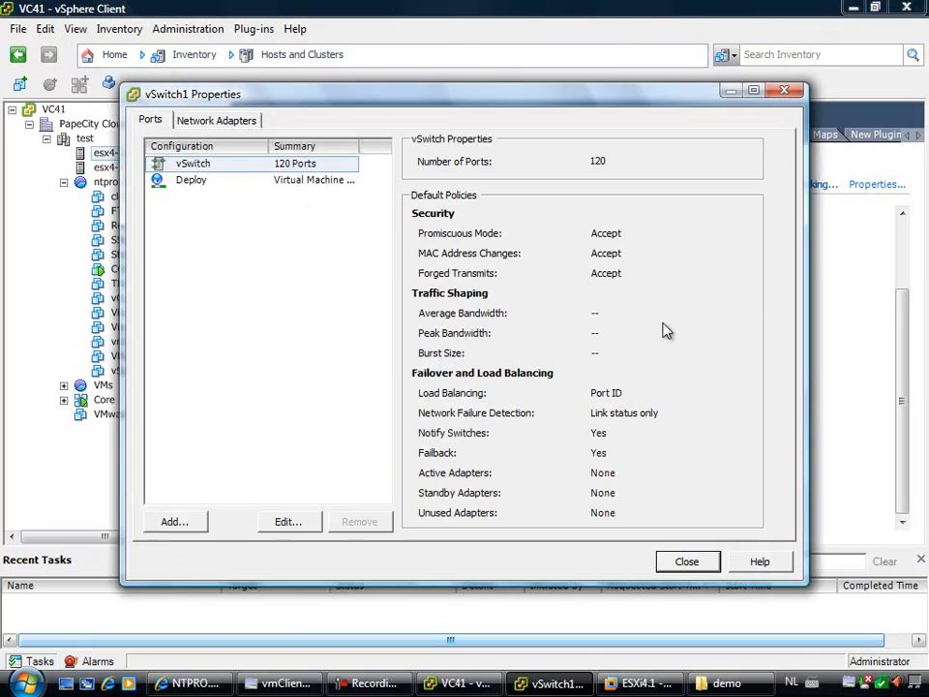
left_click(288, 523)
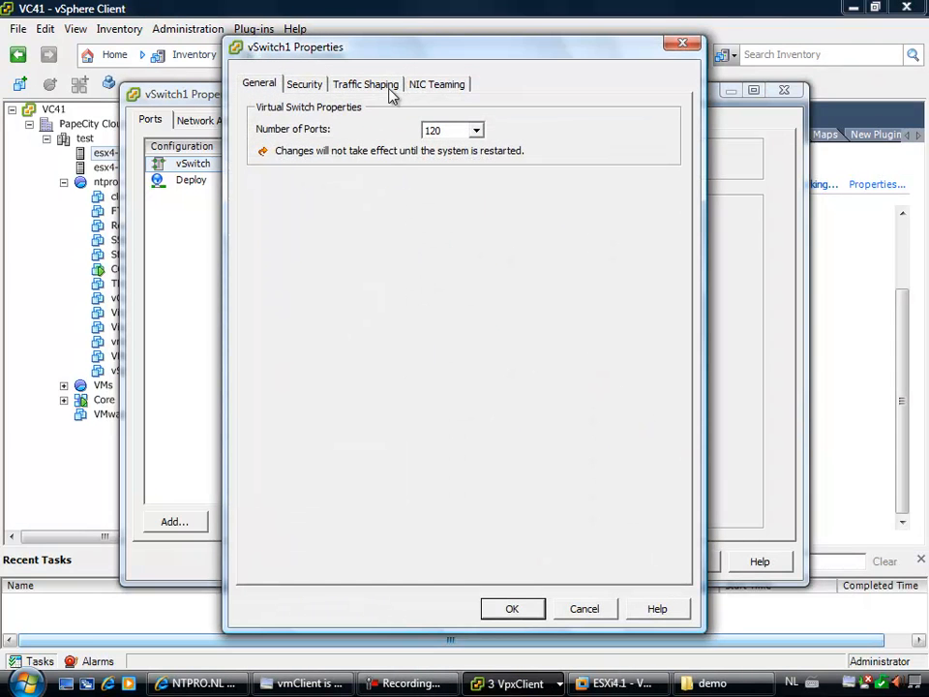
left_click(306, 85)
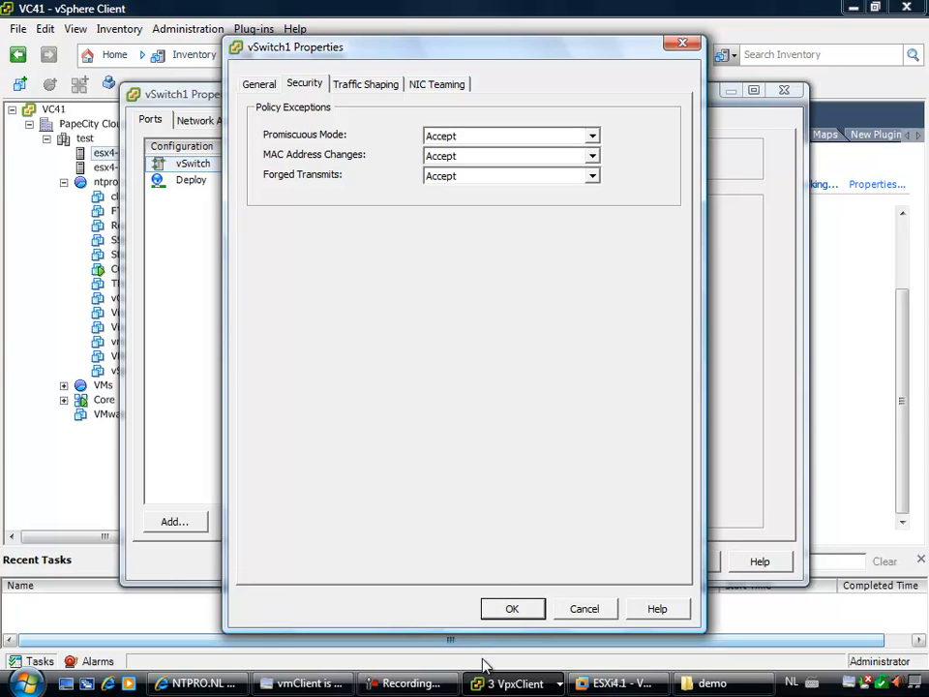
left_click(510, 607)
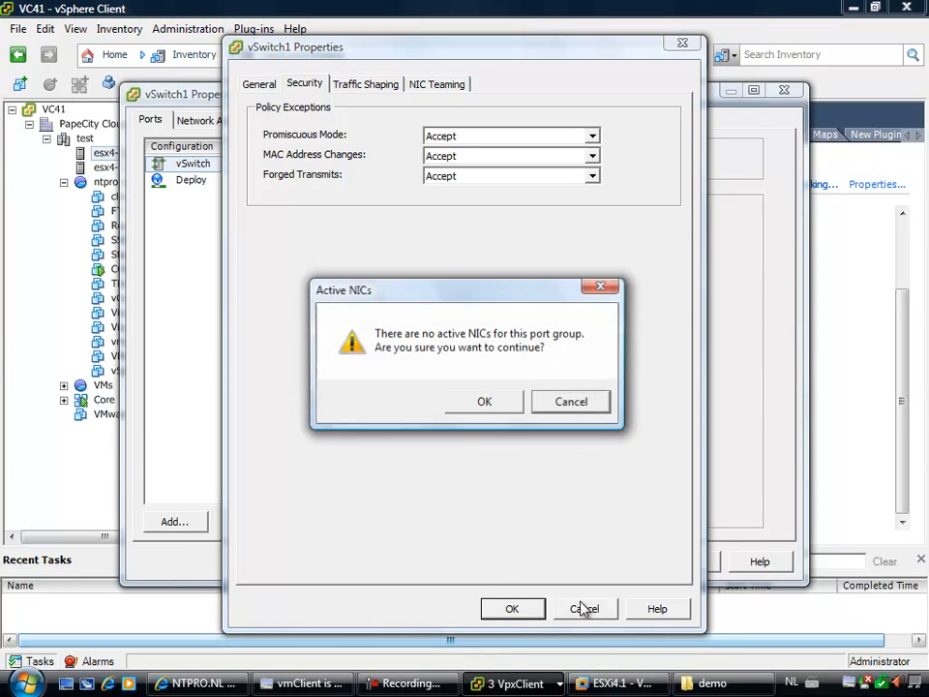
left_click(498, 404)
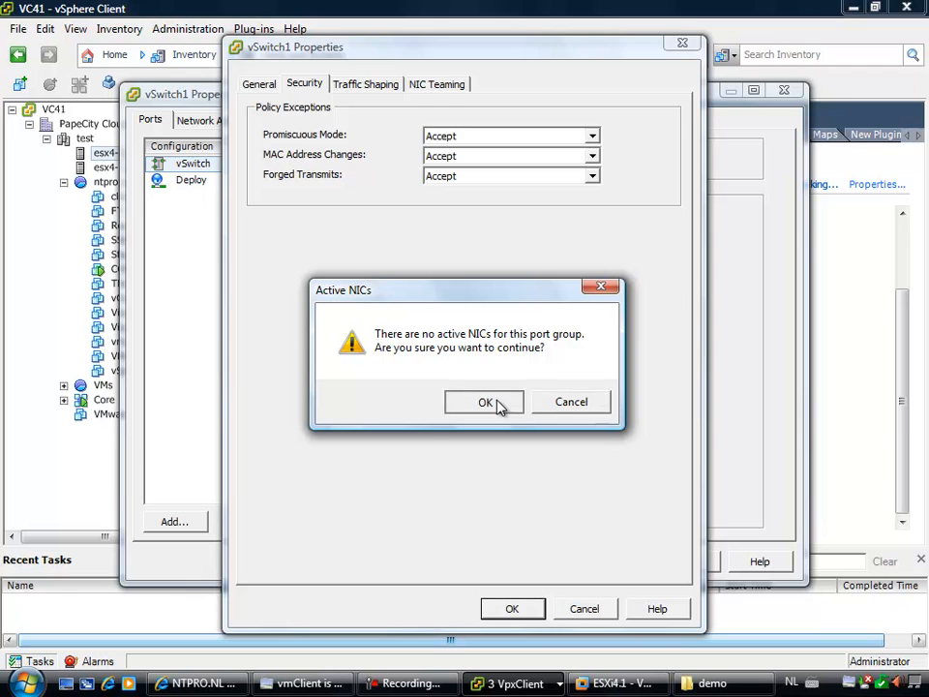
left_click(707, 569)
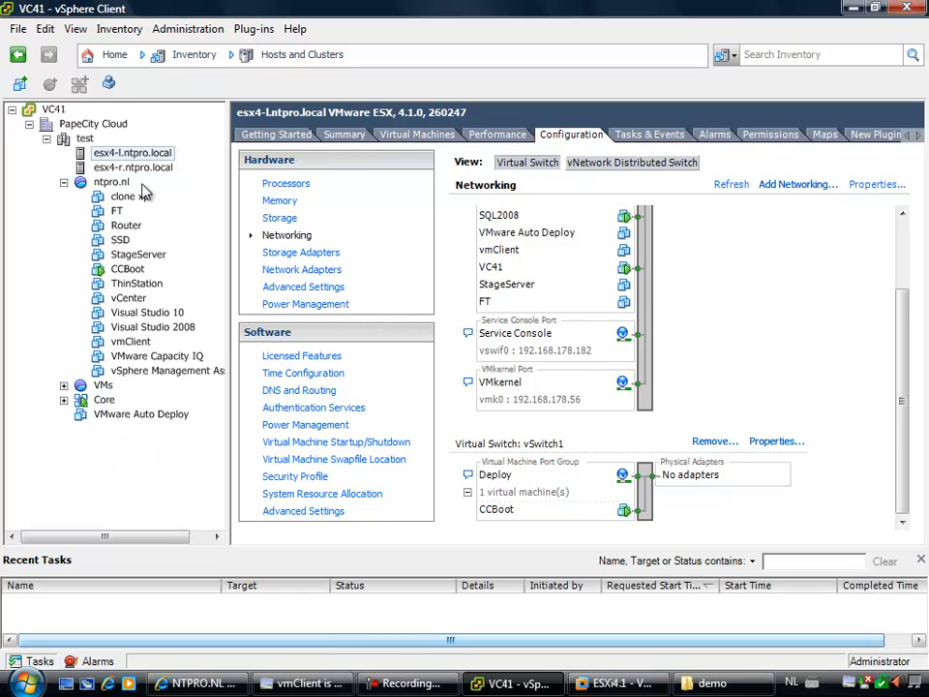
Start a new virtual machine on host esx4-l.ntpro.local with the Custom configuration and name it esxi4.1.
right_click(138, 153)
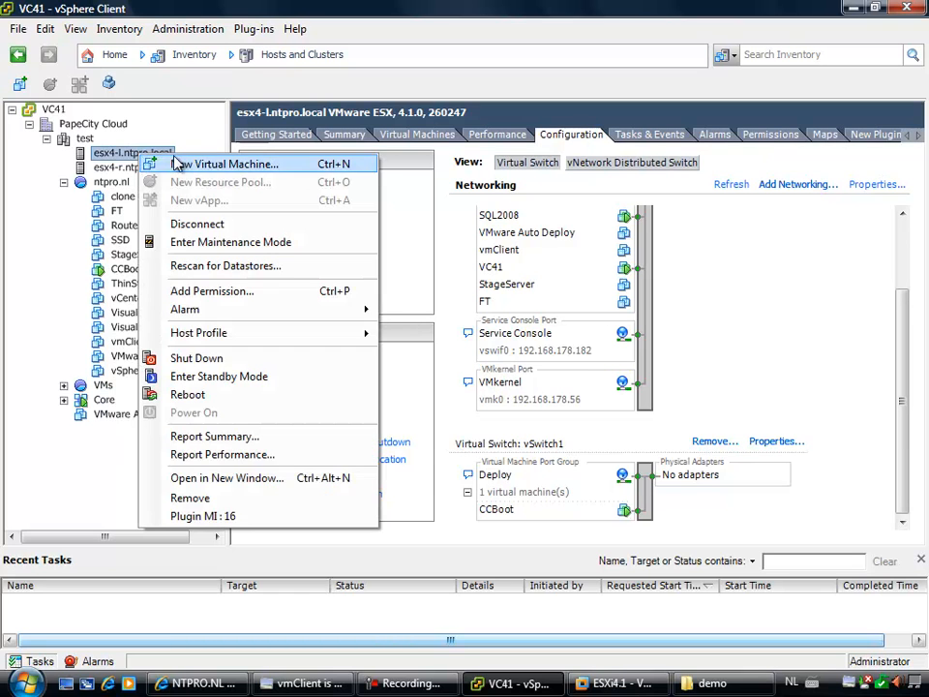
left_click(207, 163)
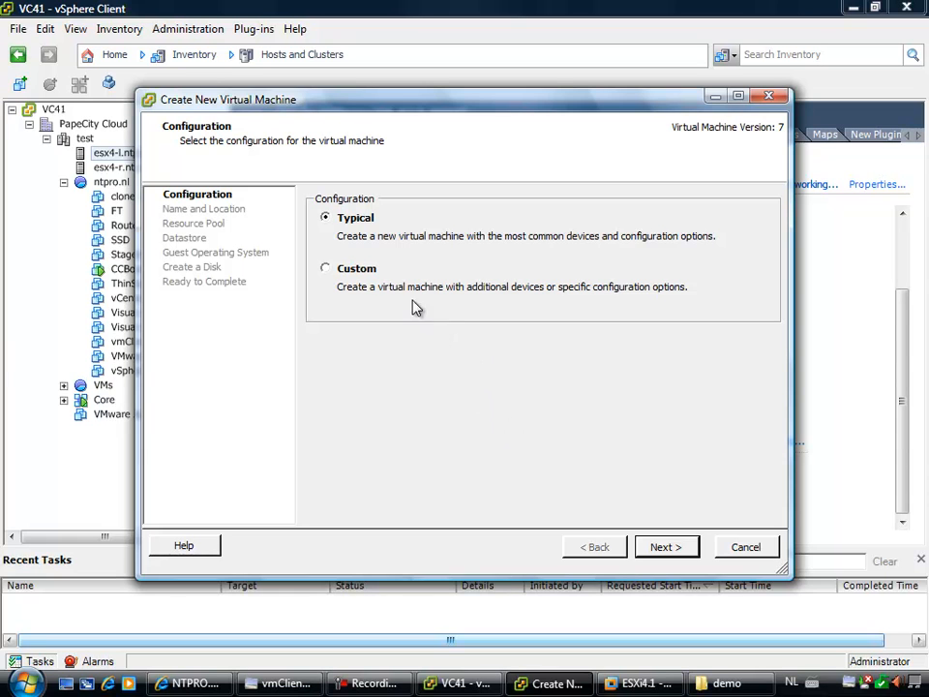
left_click(362, 270)
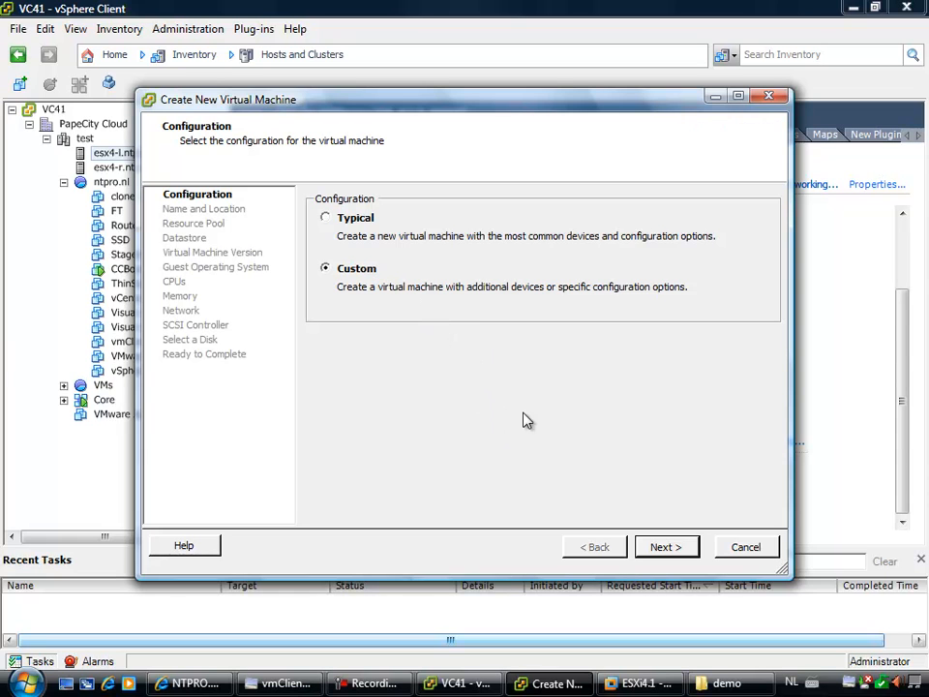
left_click(663, 547)
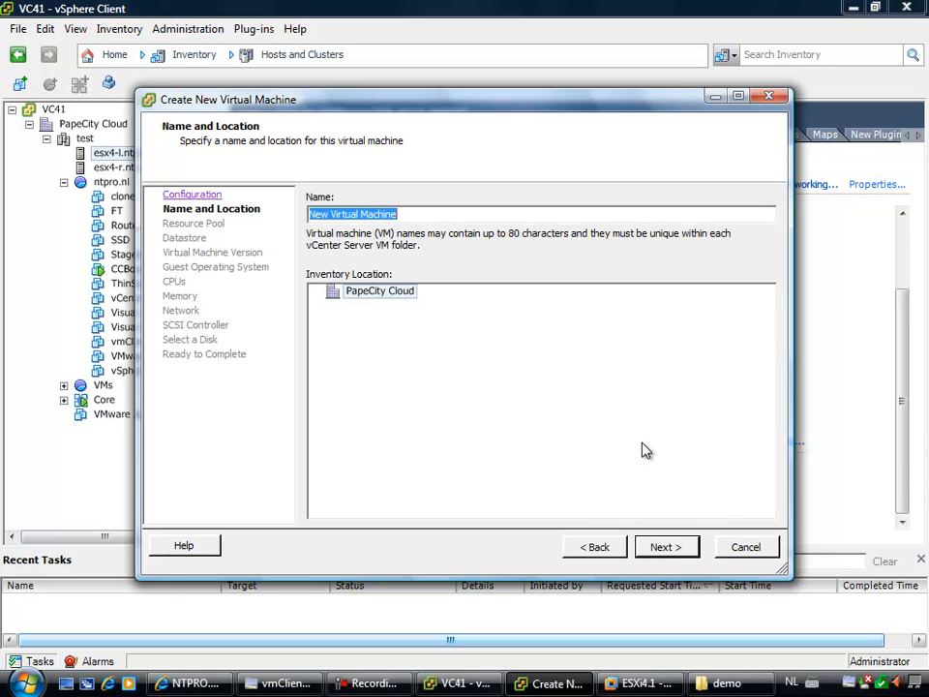
type("esxi4.1")
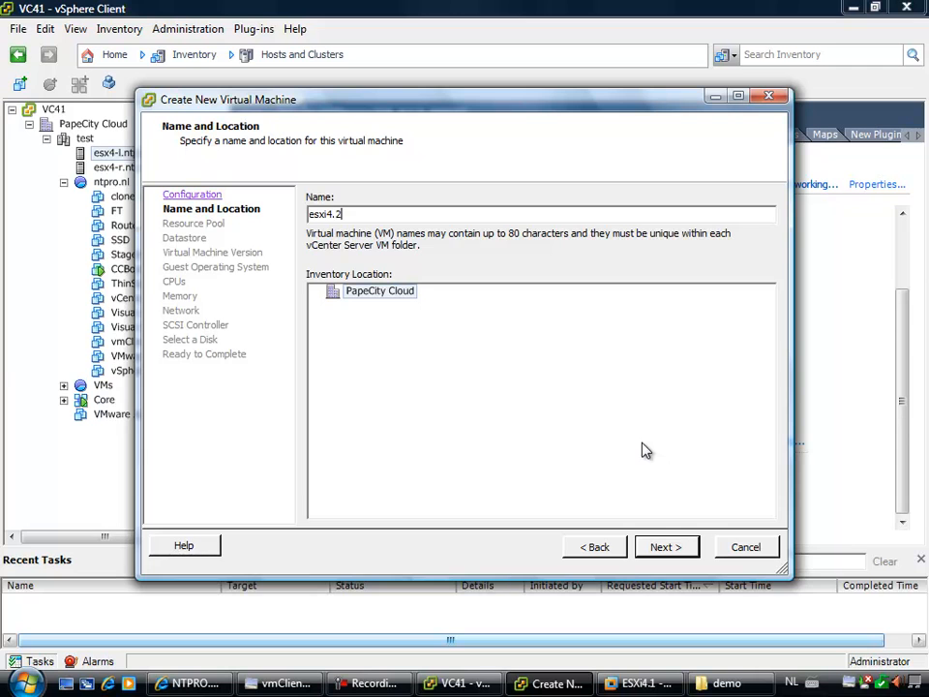
left_click(666, 552)
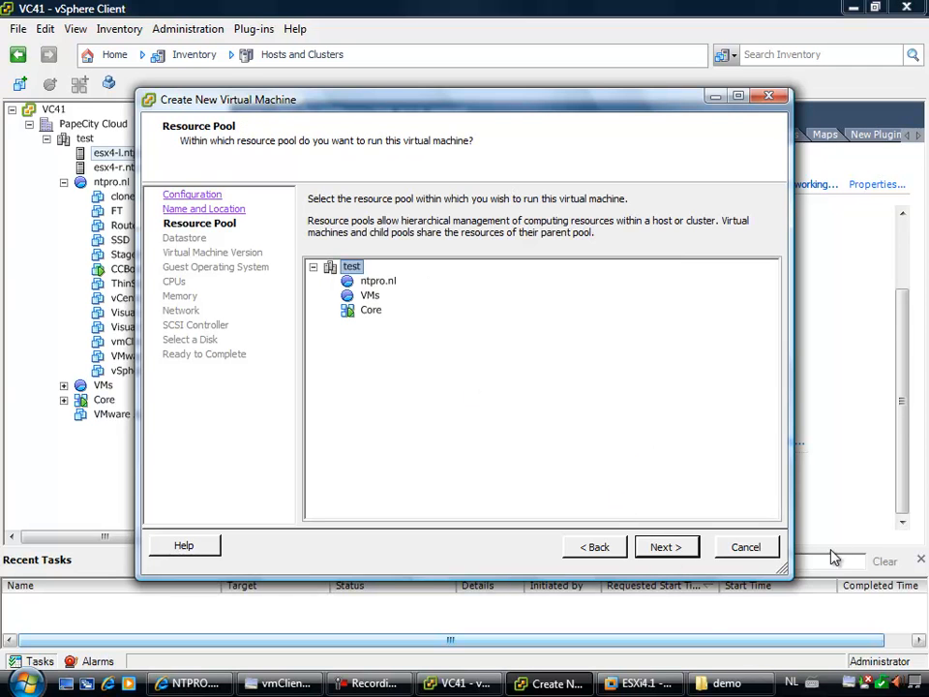
Place the virtual machine in the test cluster's root on datastore Local-L-2, using virtual machine version 7.
left_click(699, 544)
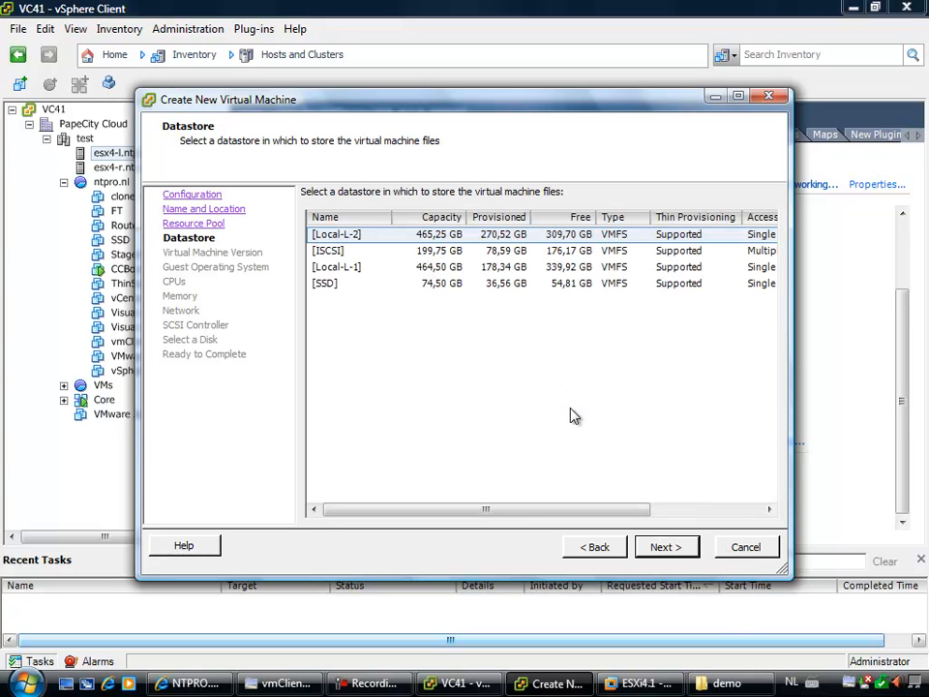
left_click(677, 547)
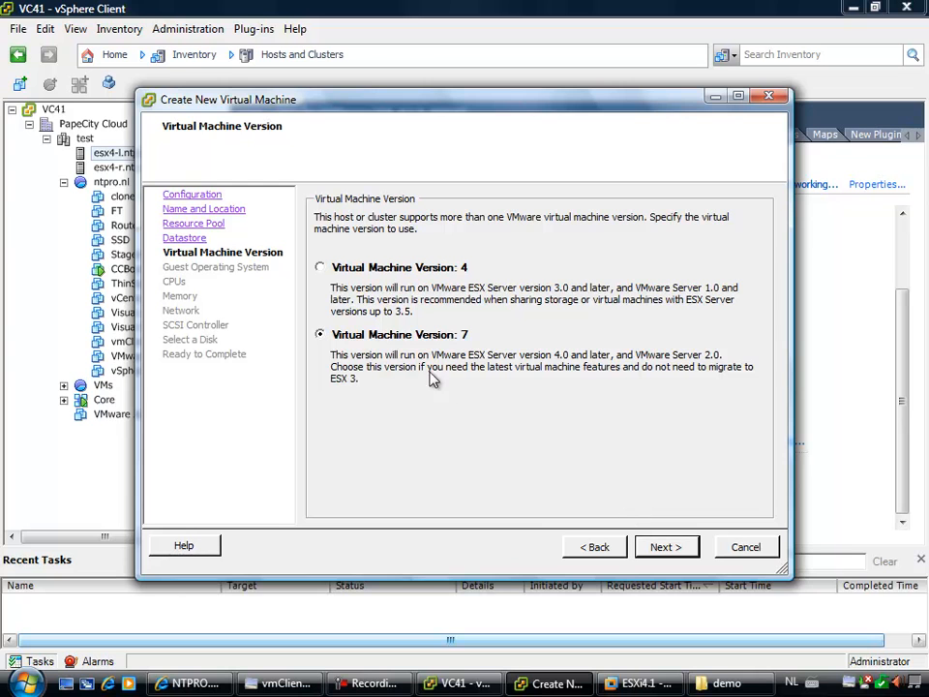
left_click(683, 549)
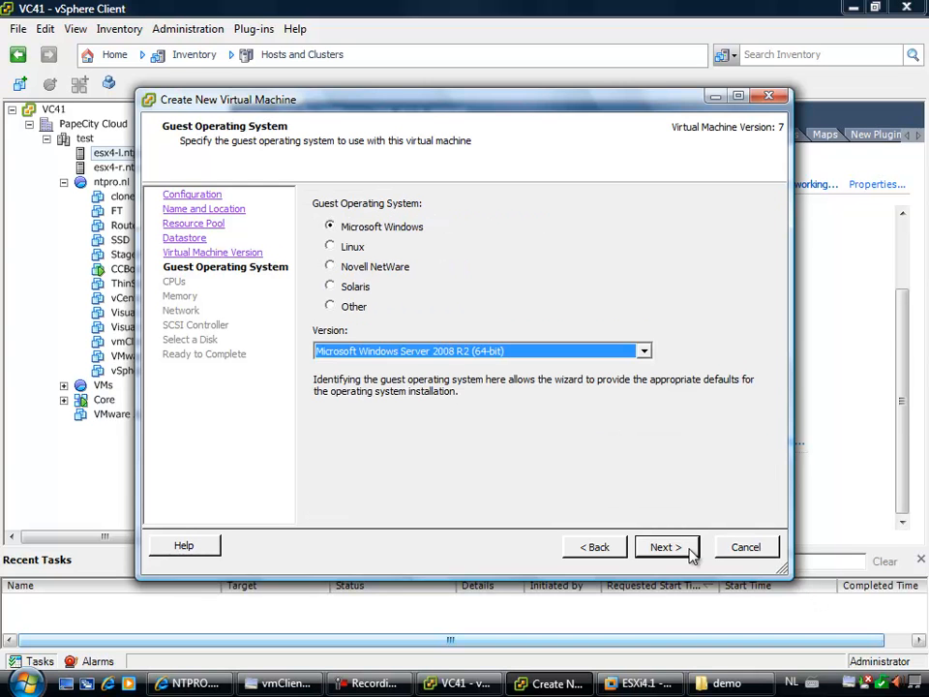
Set the guest operating system to Linux, version Other Linux (64-bit).
left_click(488, 352)
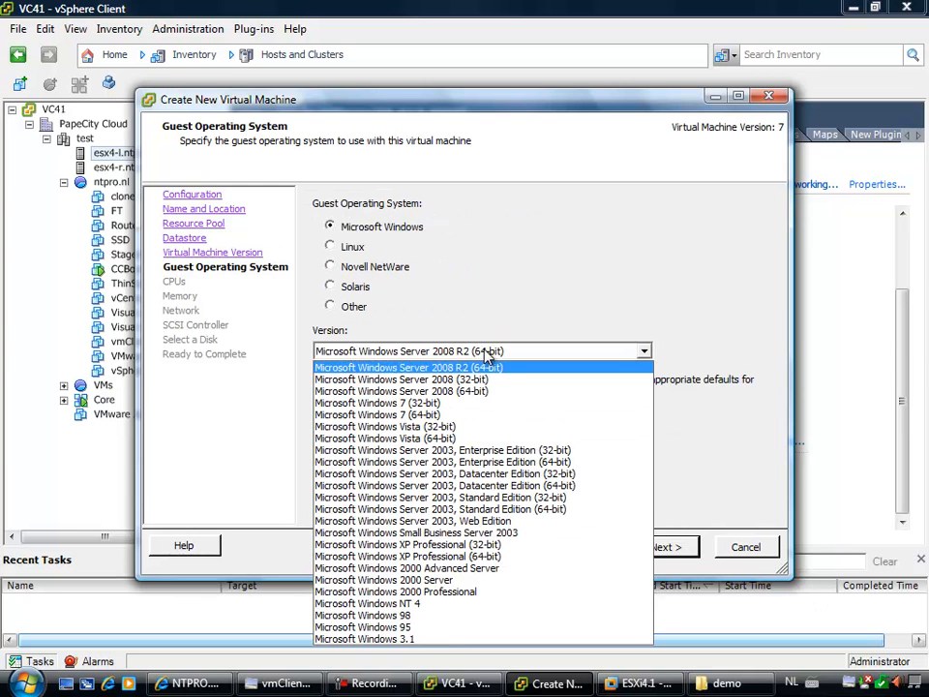
left_click(492, 349)
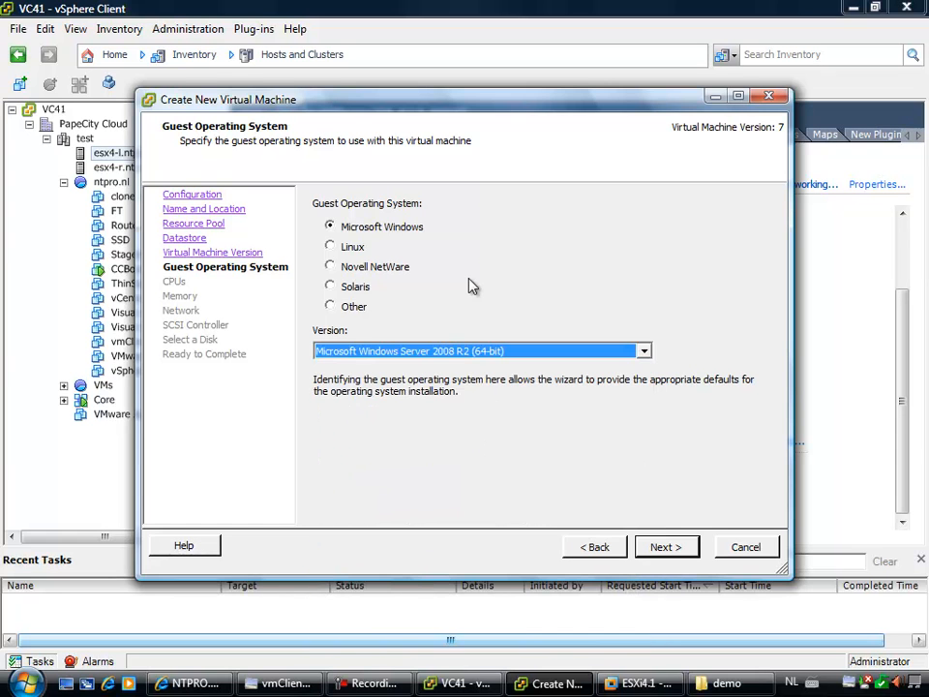
left_click(332, 248)
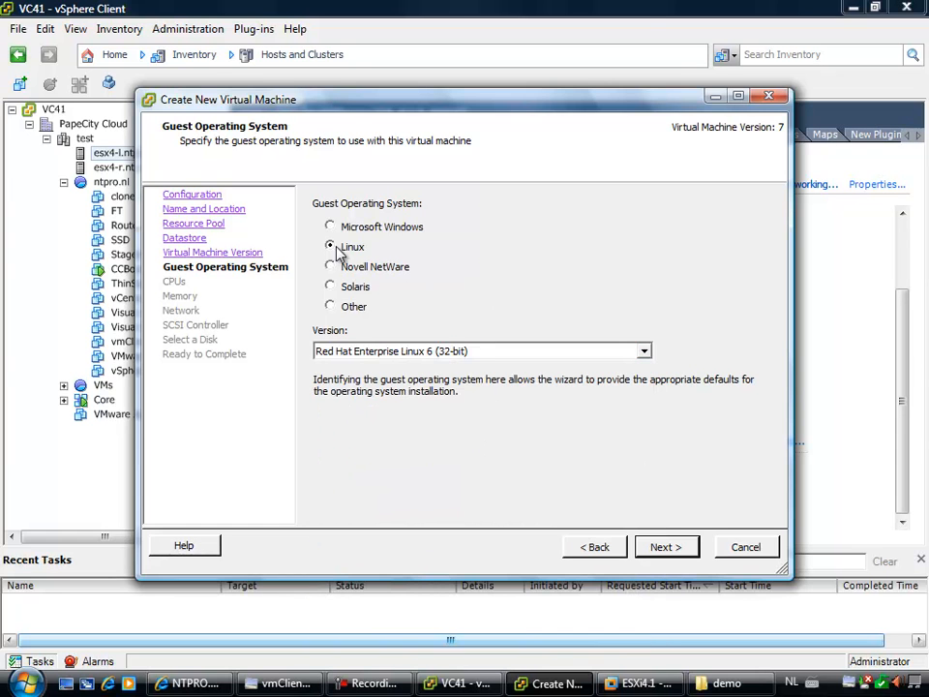
left_click(644, 351)
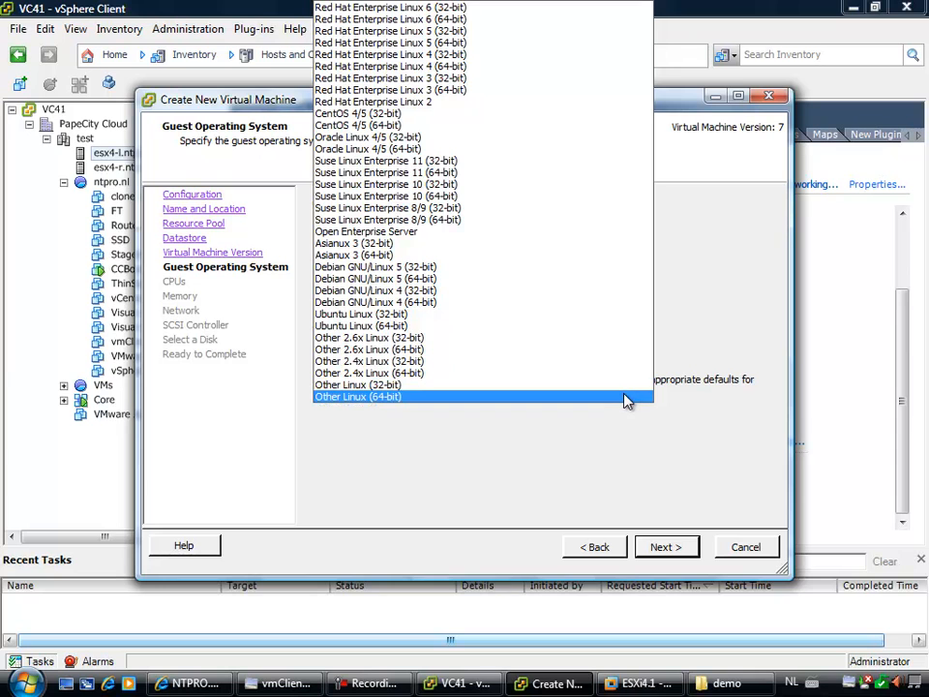
left_click(626, 399)
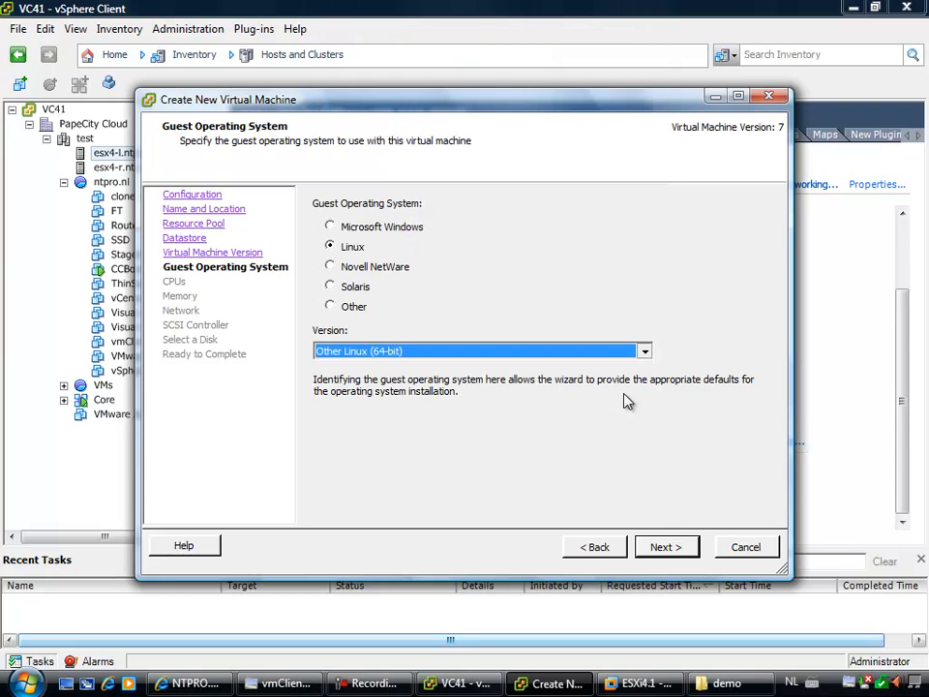
left_click(666, 548)
Give the virtual machine 2 virtual processors and 4096 MB of memory.
left_click(535, 209)
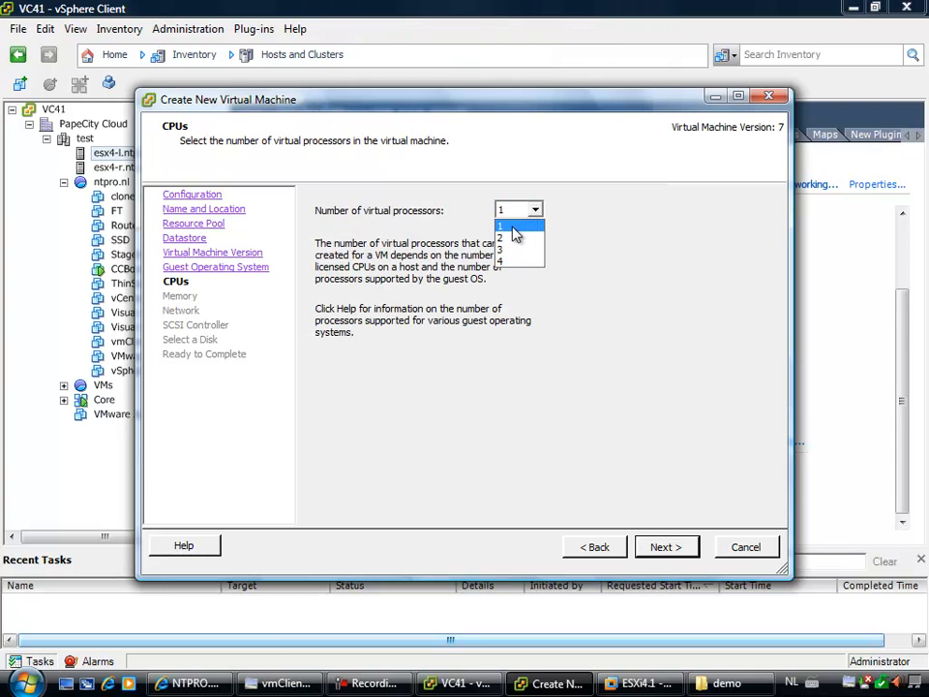
left_click(511, 244)
left_click(662, 545)
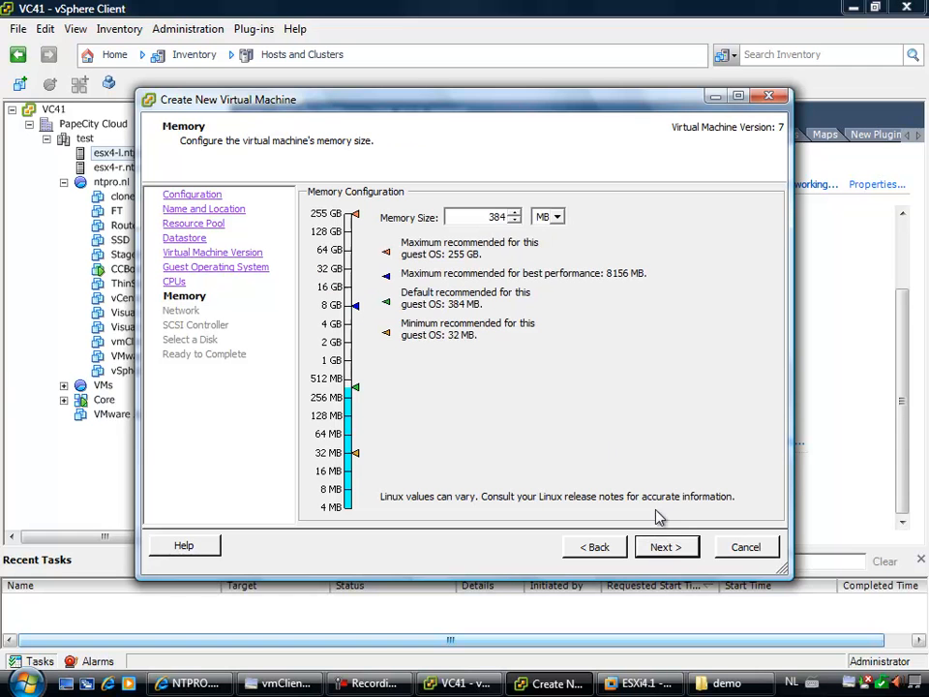
left_click_drag(470, 215, 527, 218)
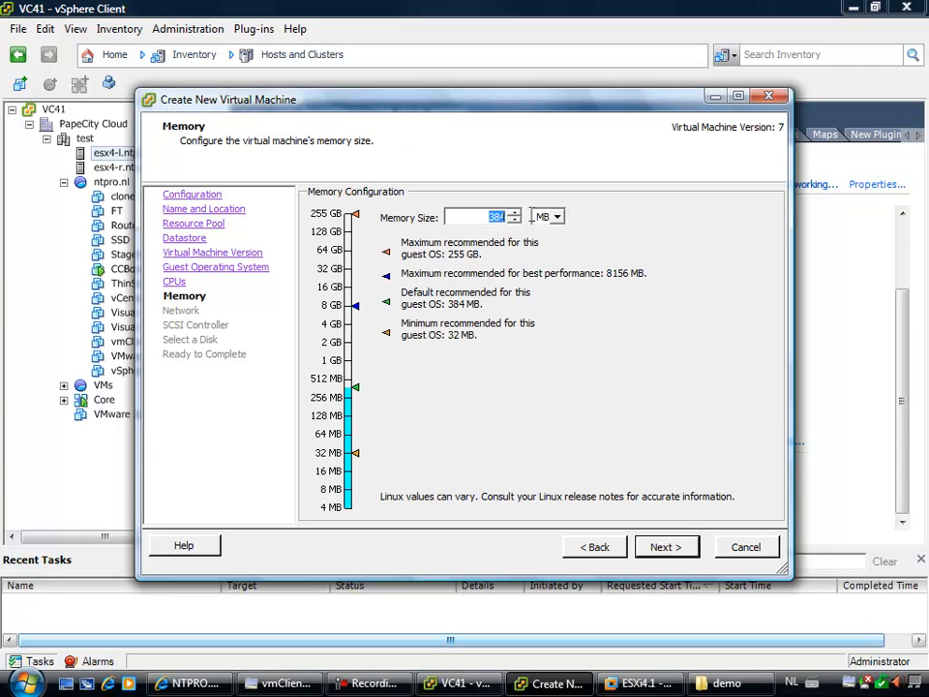
type("4096")
left_click(666, 548)
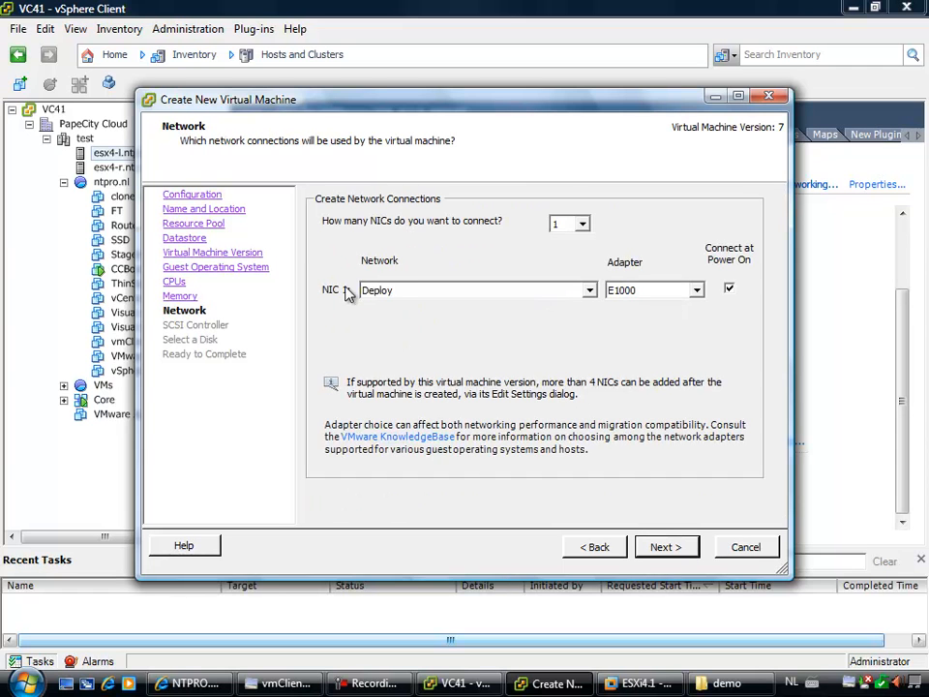
Configure two E1000 network adapters, keeping NIC 1 on Deploy and connecting NIC 2 to VM Network.
left_click(583, 224)
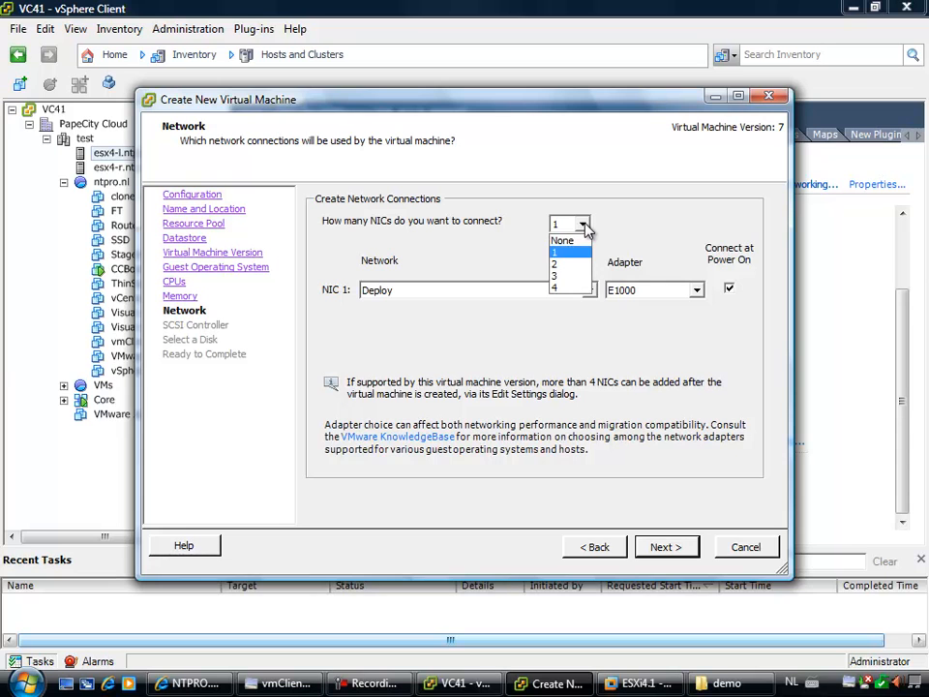
left_click(572, 265)
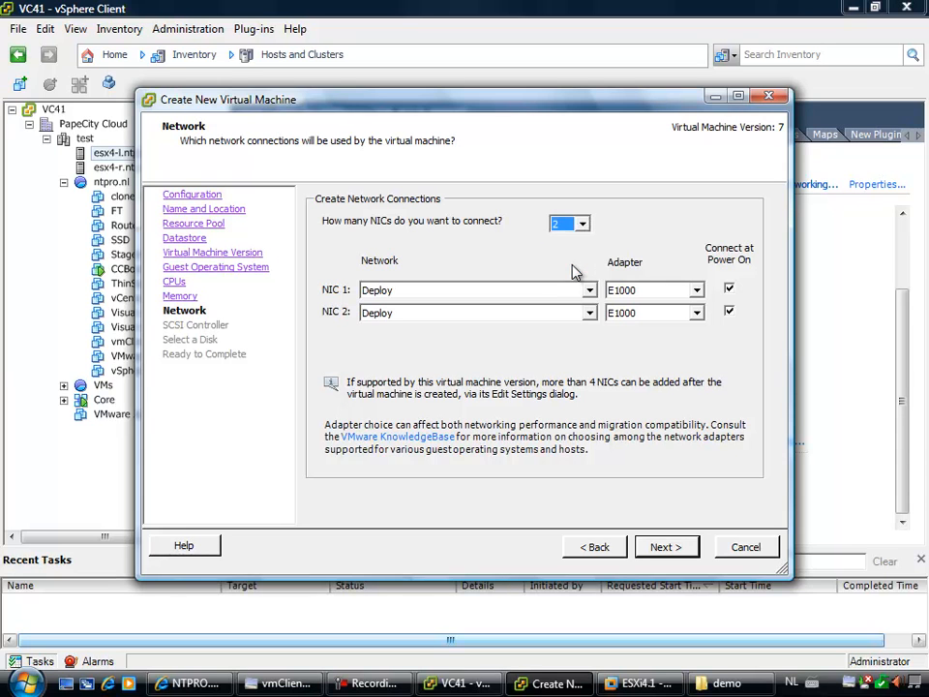
left_click(564, 313)
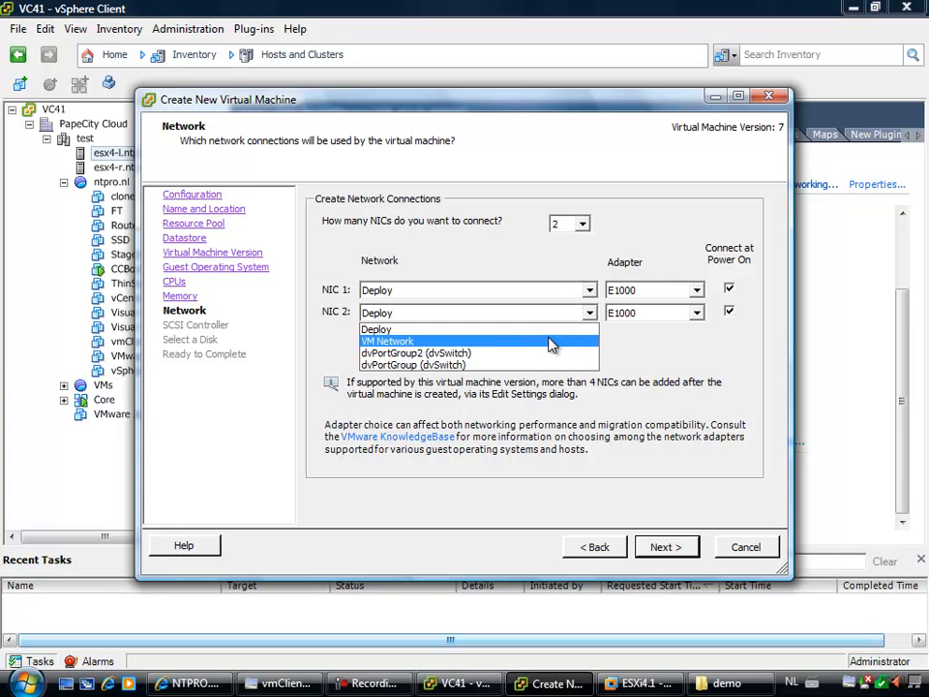
left_click(549, 342)
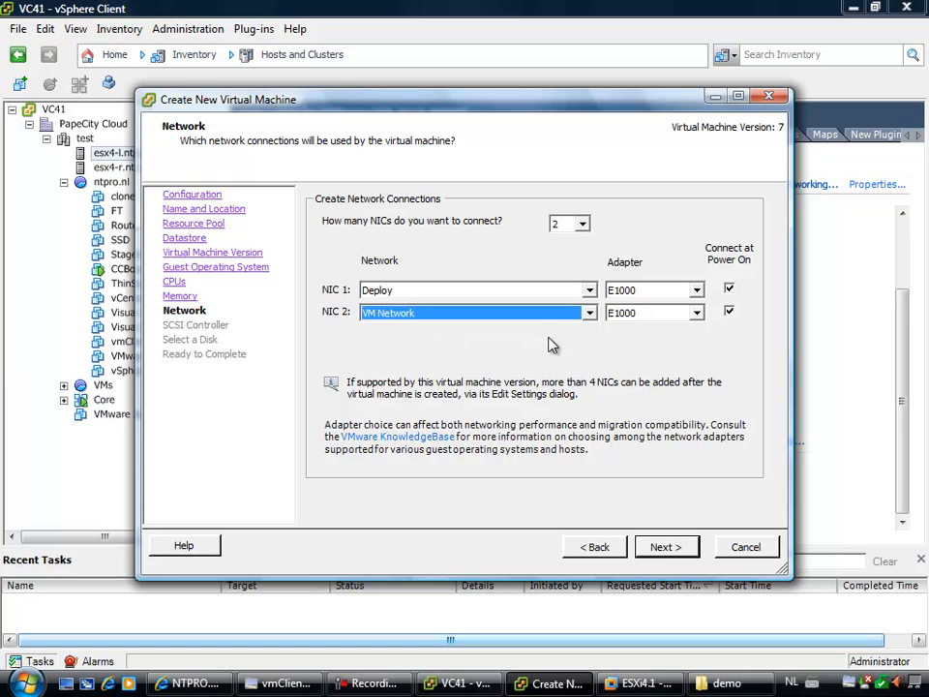
left_click(663, 548)
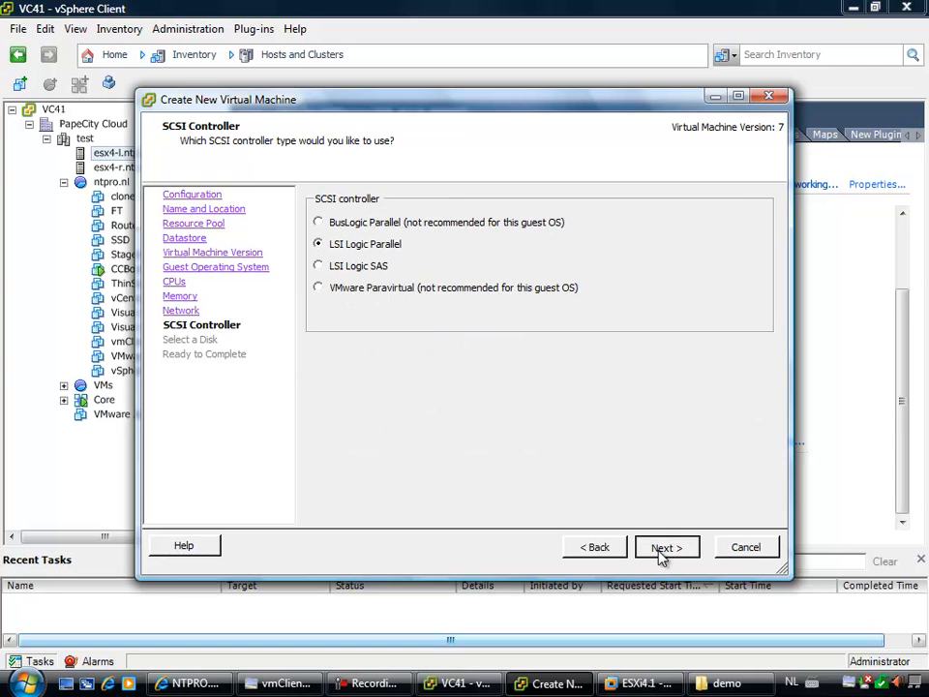
Keep the LSI Logic Parallel SCSI controller, choose not to create a disk, and finish creating the virtual machine.
left_click(664, 547)
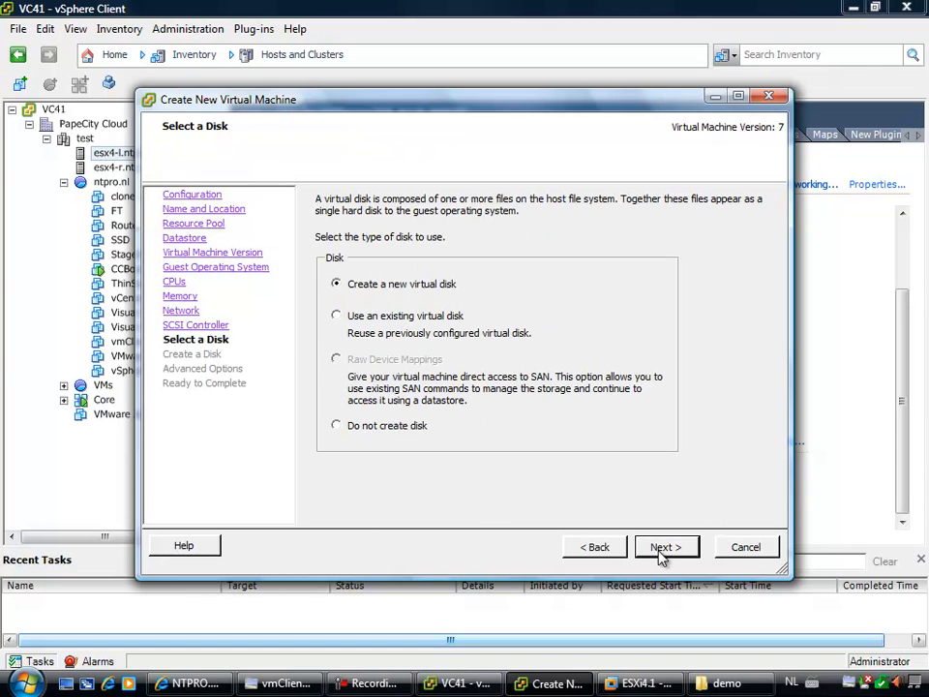
left_click(379, 427)
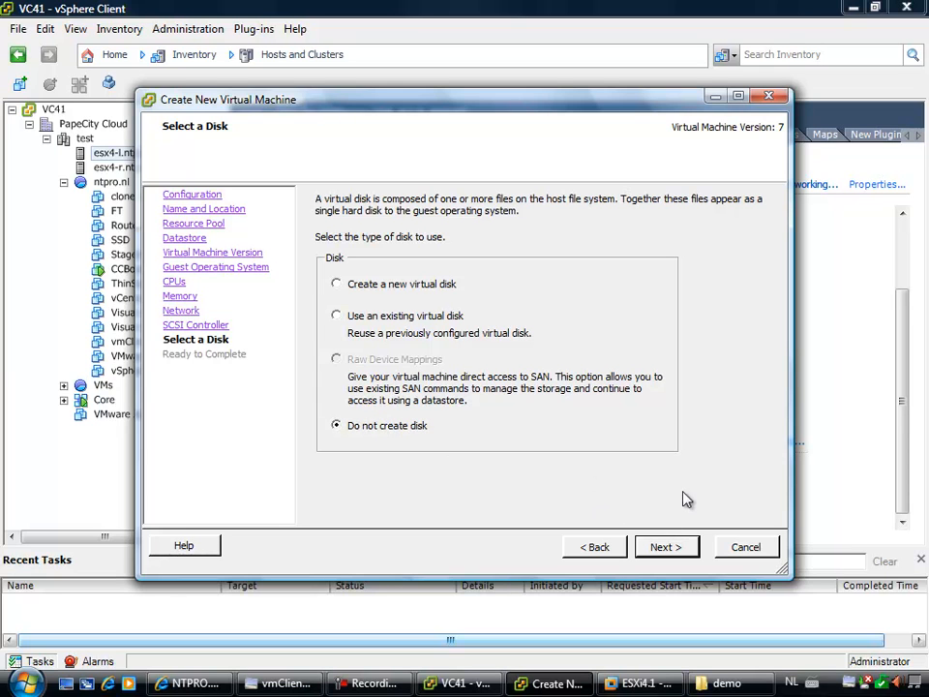
left_click(679, 550)
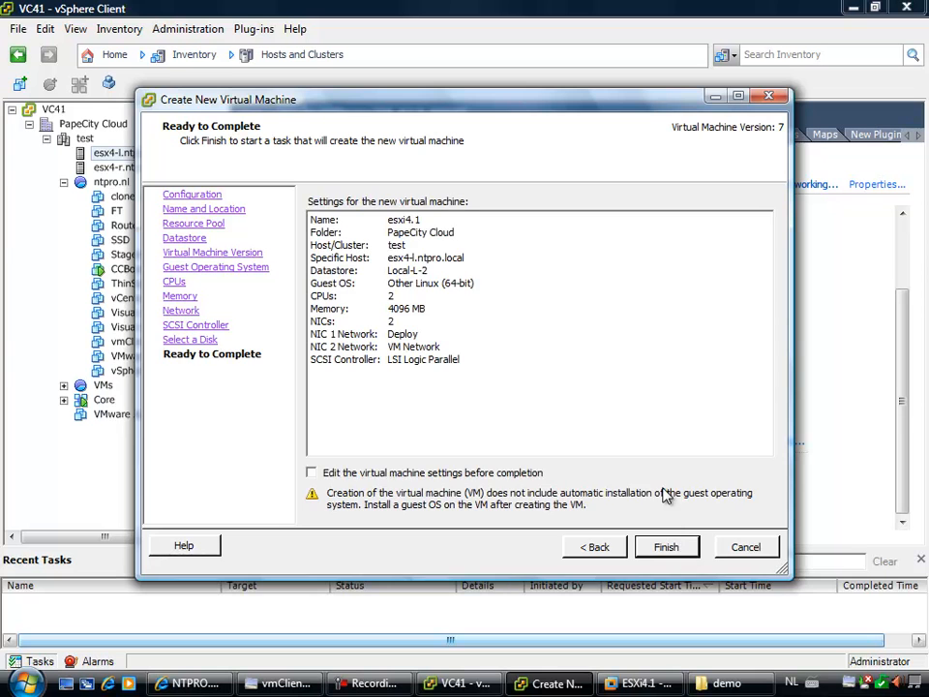
left_click(682, 547)
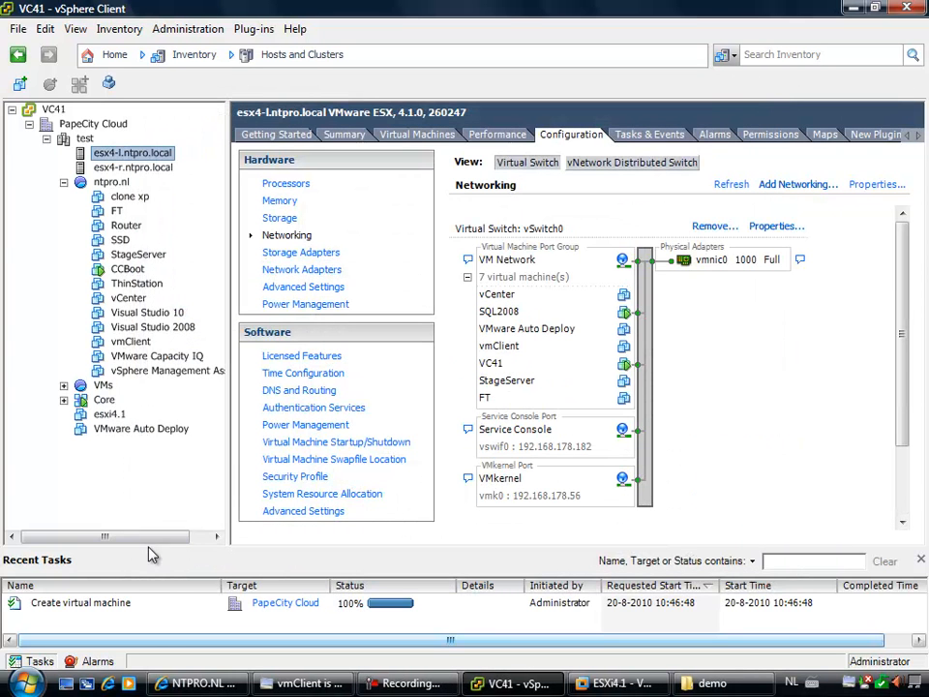
Select the esxi4.1 virtual machine, then switch to vmClient, look for it in the virtual machine list and close vmClient.
left_click(110, 414)
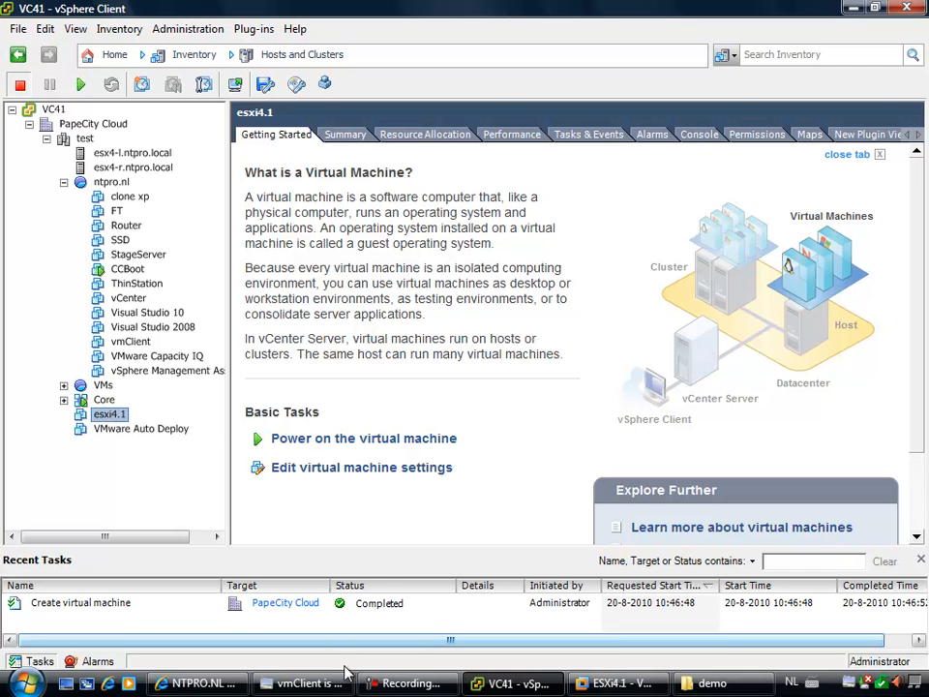
left_click(312, 683)
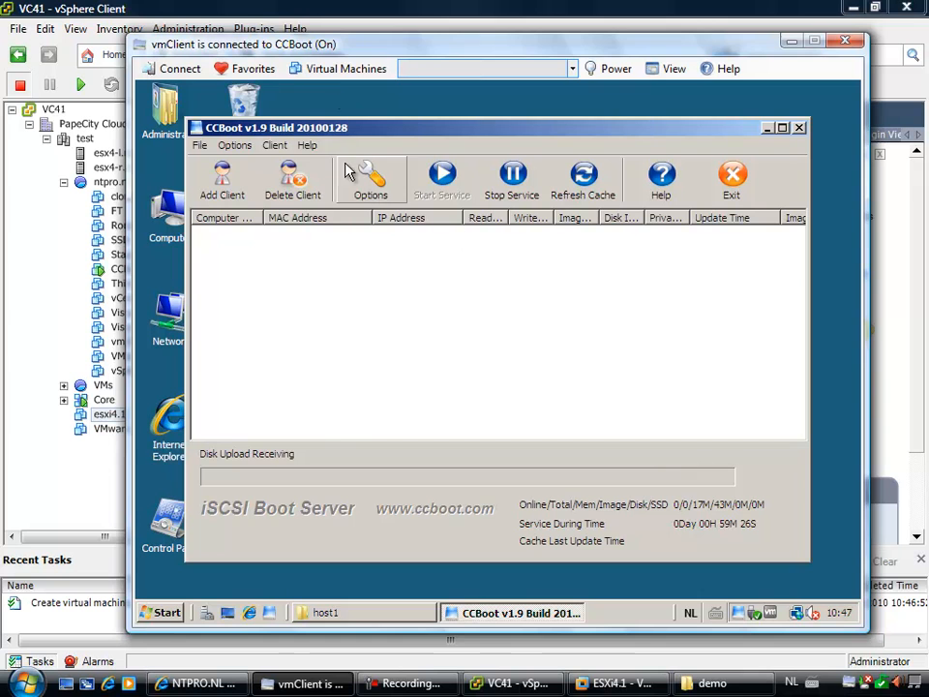
left_click(339, 70)
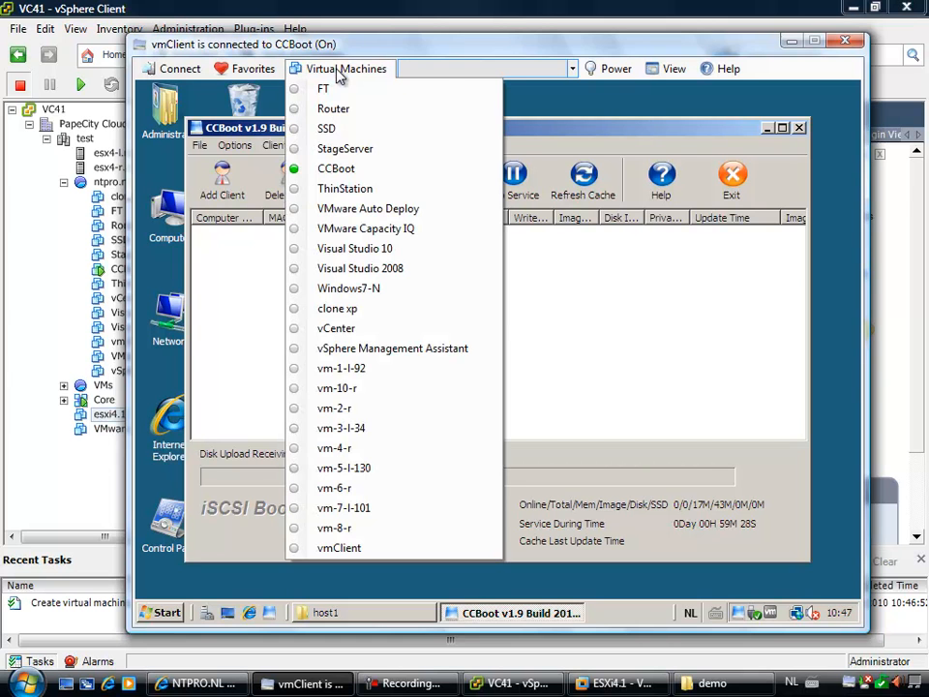
left_click(170, 69)
left_click(171, 68)
left_click(137, 100)
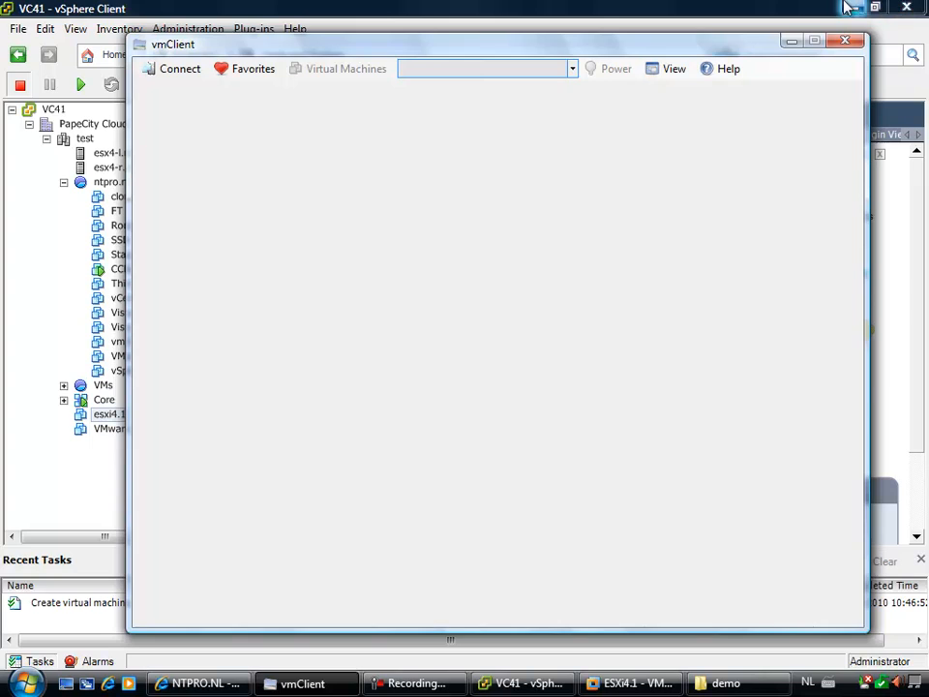
left_click(844, 40)
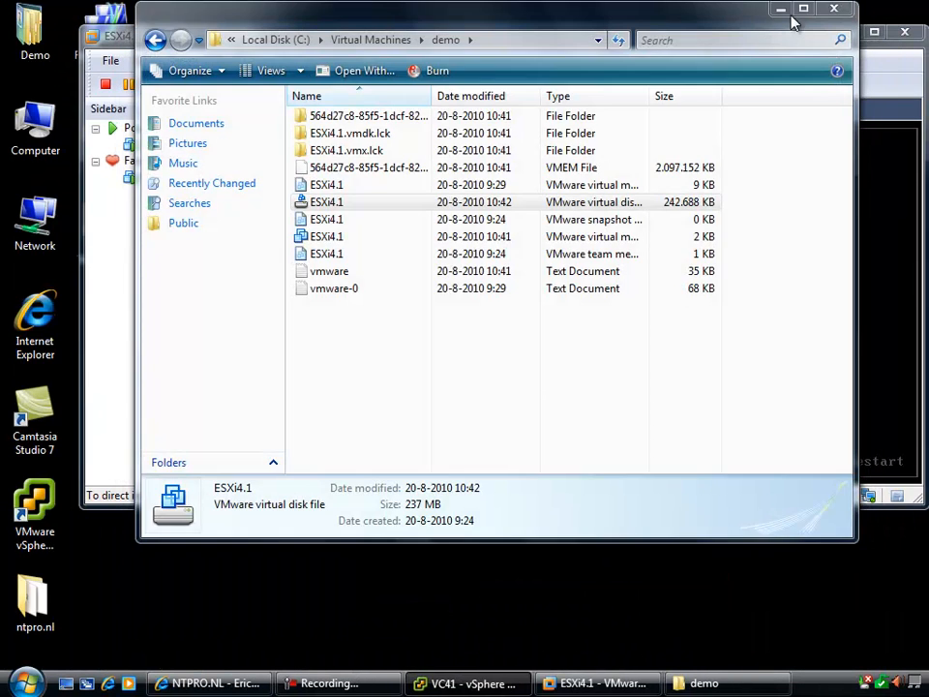
Clear the demo folder and VMware Workstation windows off the desktop and start vmClient again.
left_click(836, 9)
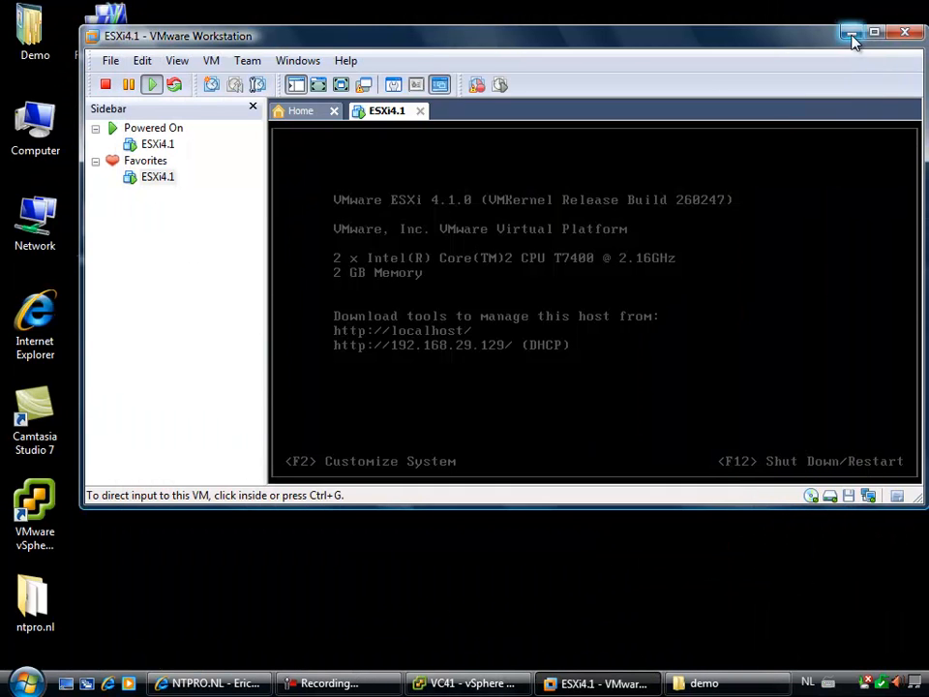
left_click(851, 35)
double_click(105, 126)
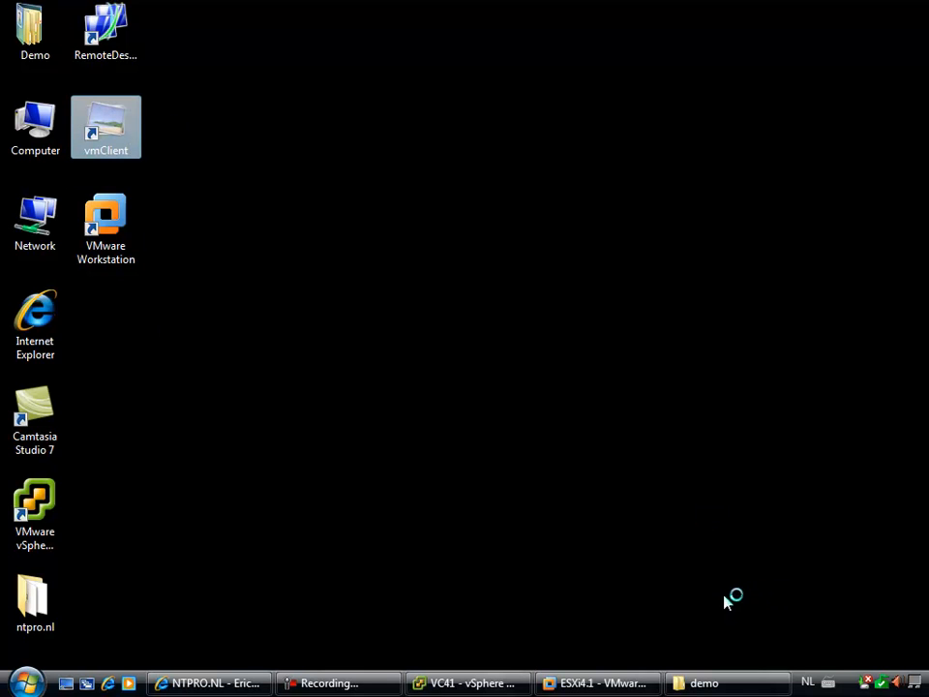
Close VMware Workstation, choosing Power Off for the virtual machine that is still running.
right_click(624, 683)
left_click(635, 670)
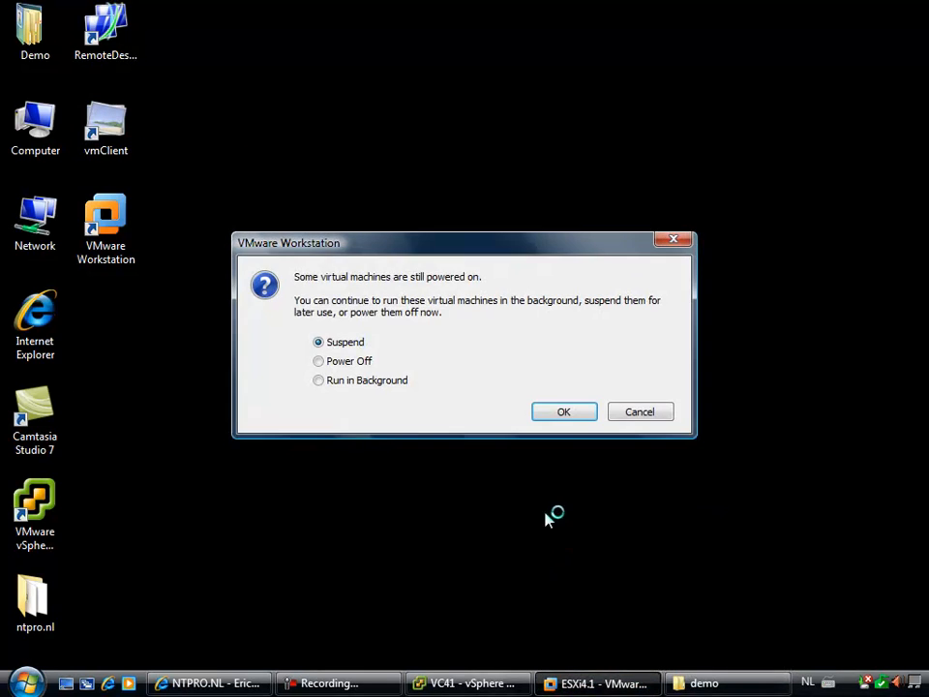
left_click(319, 361)
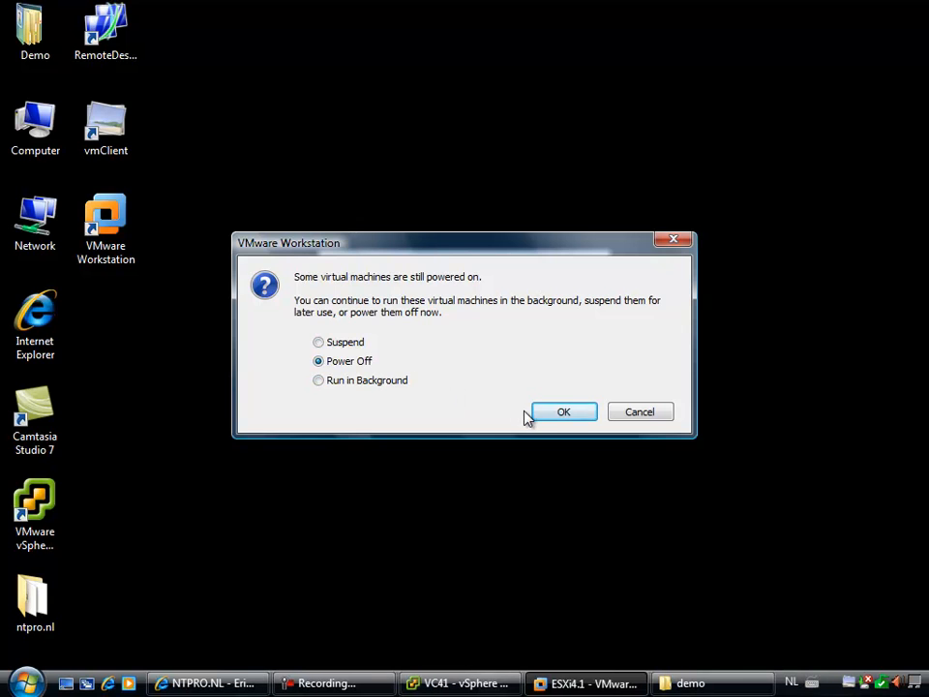
left_click(539, 419)
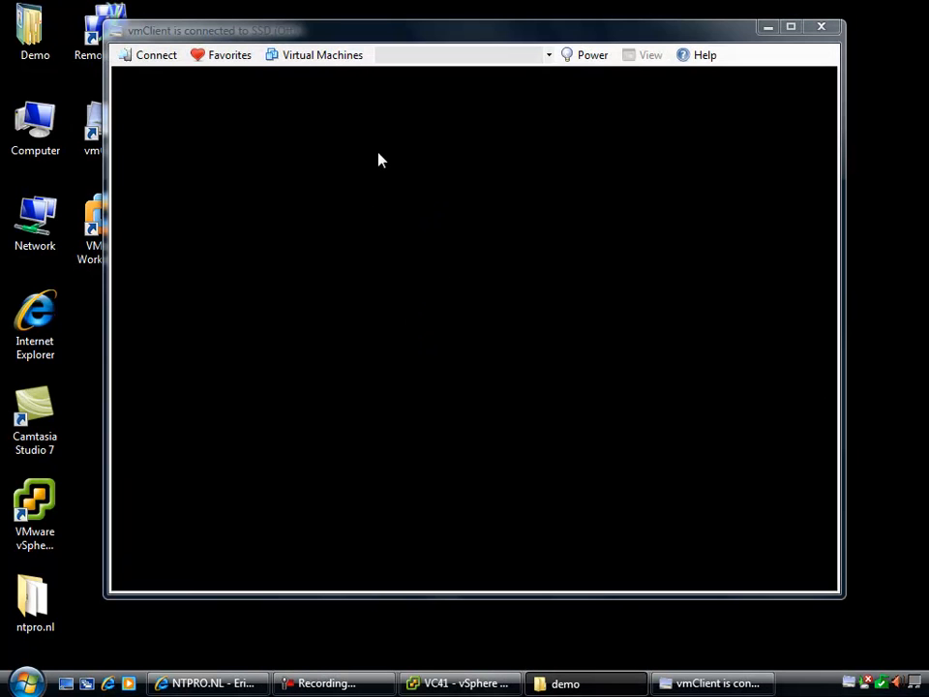
Connect vmClient to the esxi4.1 virtual machine and power it on.
left_click(331, 60)
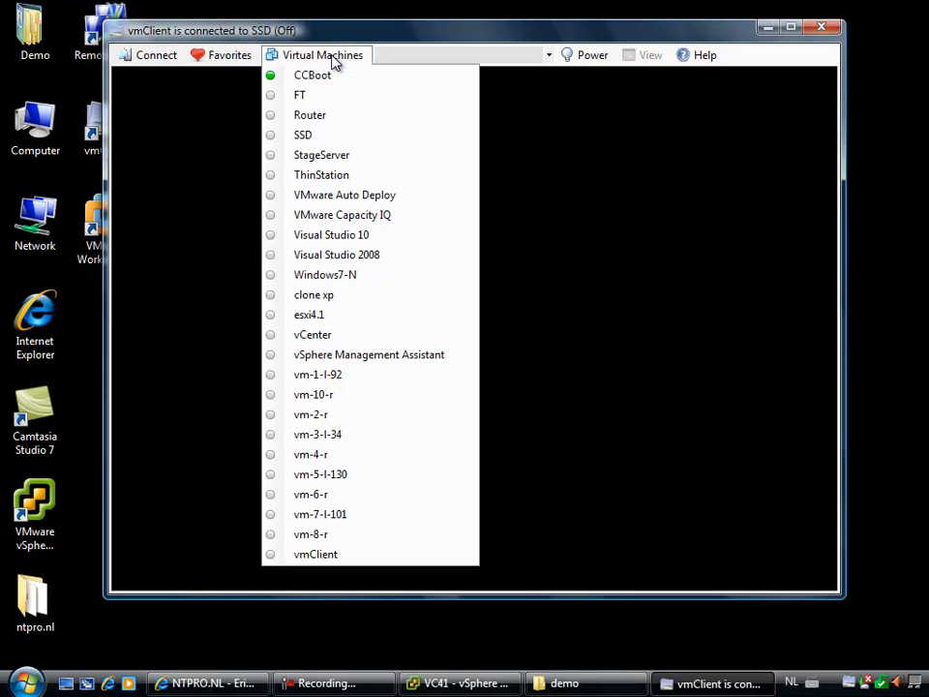
left_click(380, 316)
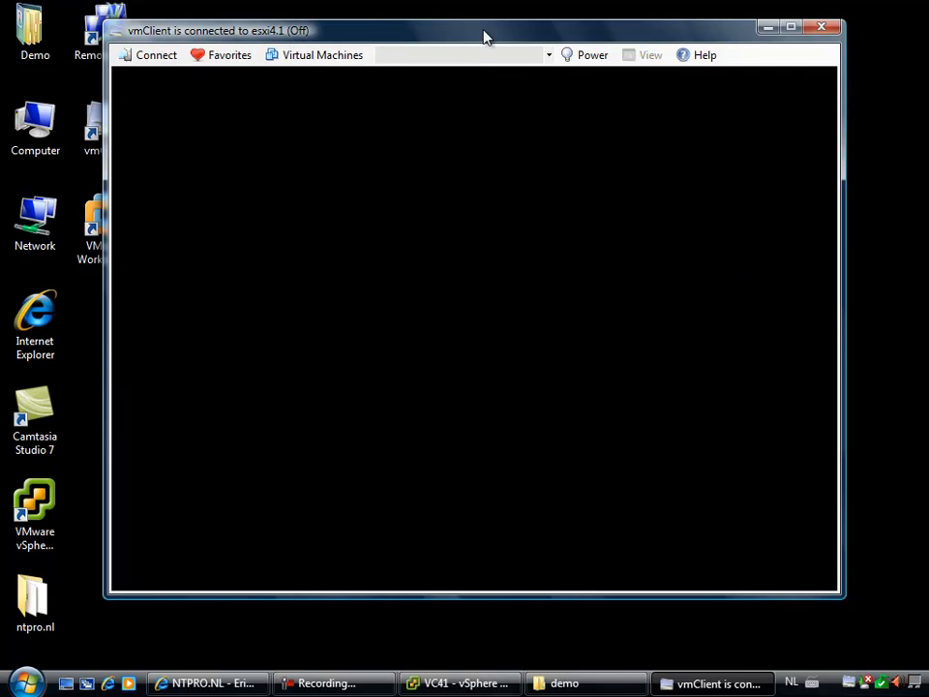
left_click(607, 58)
left_click(602, 79)
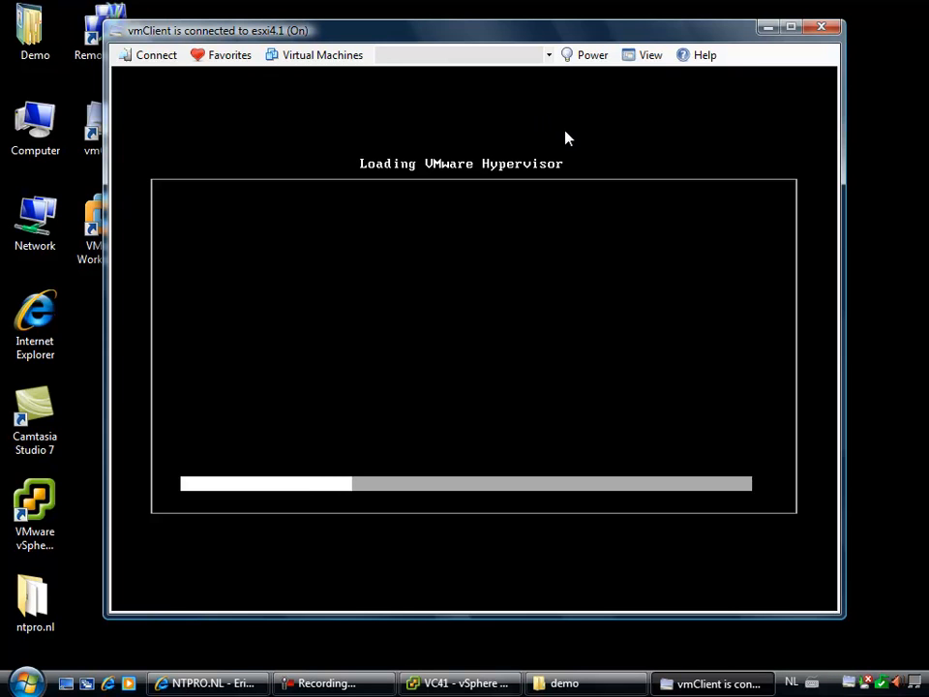
Switch the vmClient console to the CCBoot server and examine the PC010 entry in its client list.
mouse_move(466, 688)
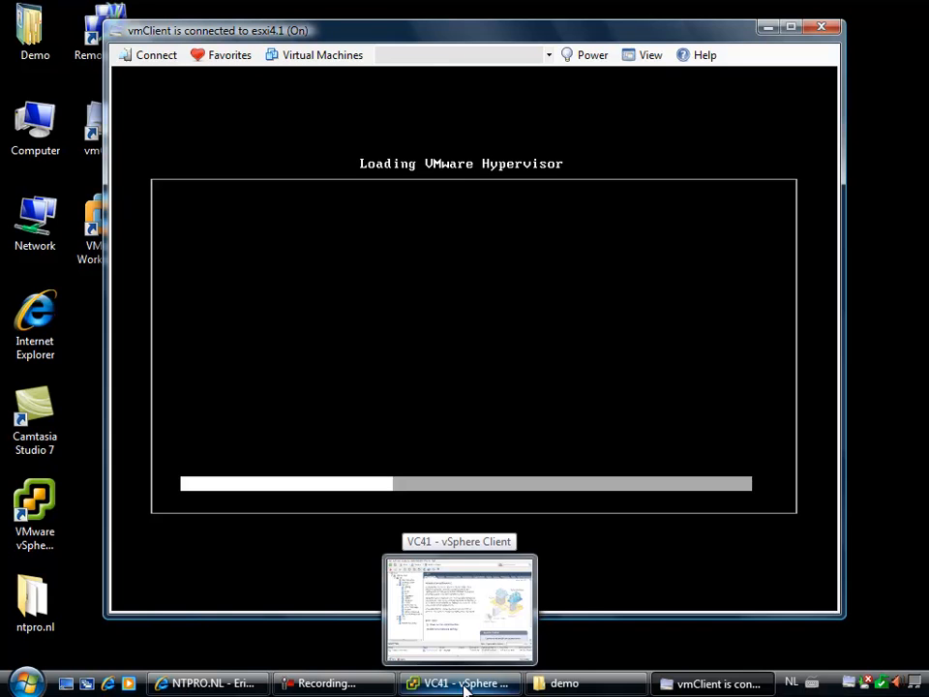
left_click(291, 56)
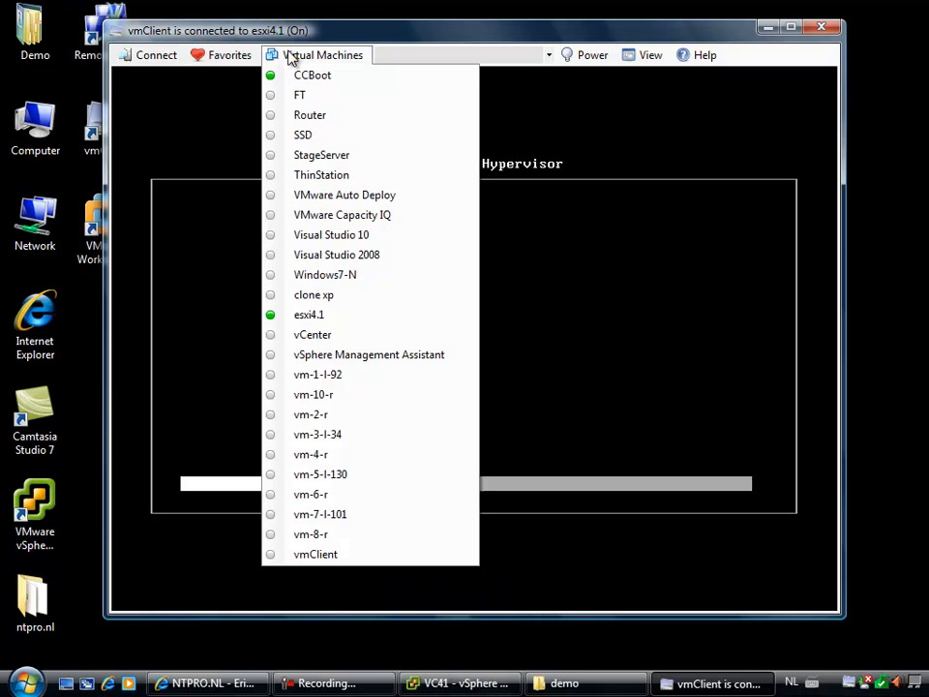
left_click(388, 78)
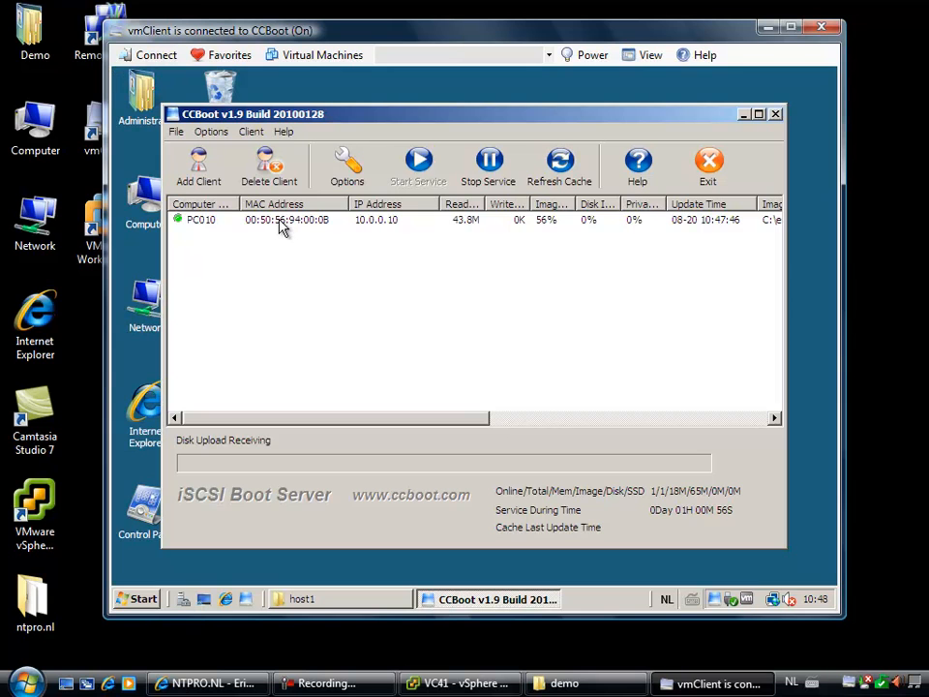
left_click(216, 227)
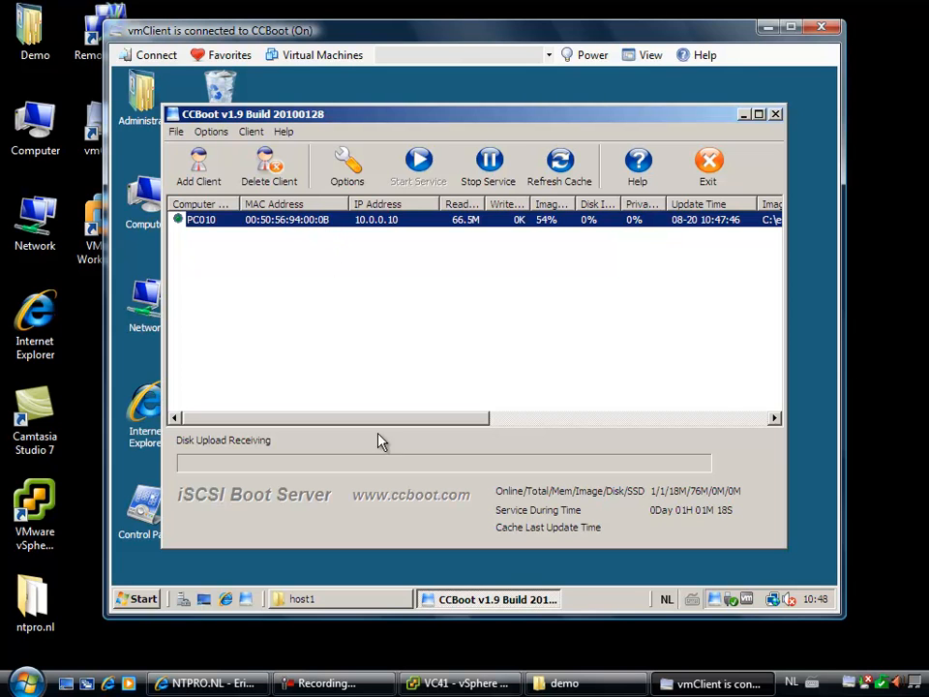
Switch to vSphere Client and check the MAC address of Network adapter 1 in the esxi4.1 virtual machine's settings.
left_click(442, 682)
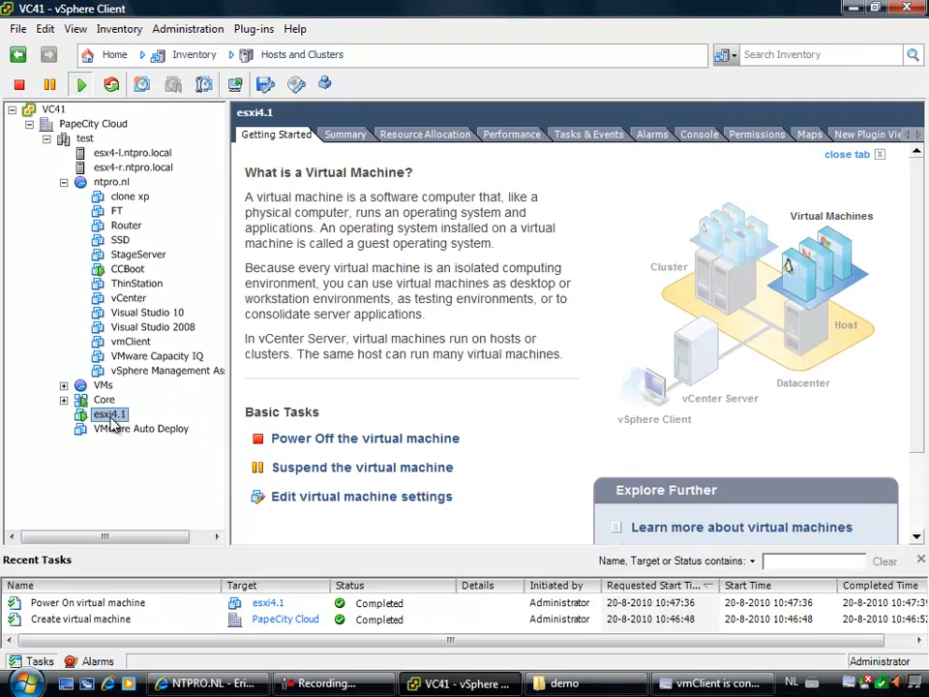
right_click(113, 423)
left_click(178, 421)
left_click(258, 244)
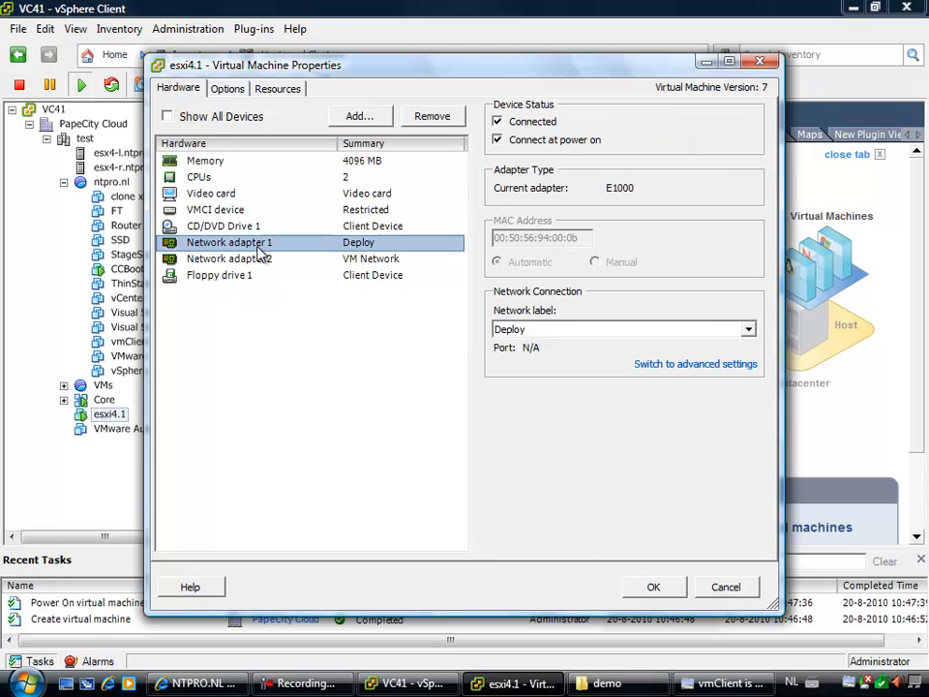
left_click(576, 241)
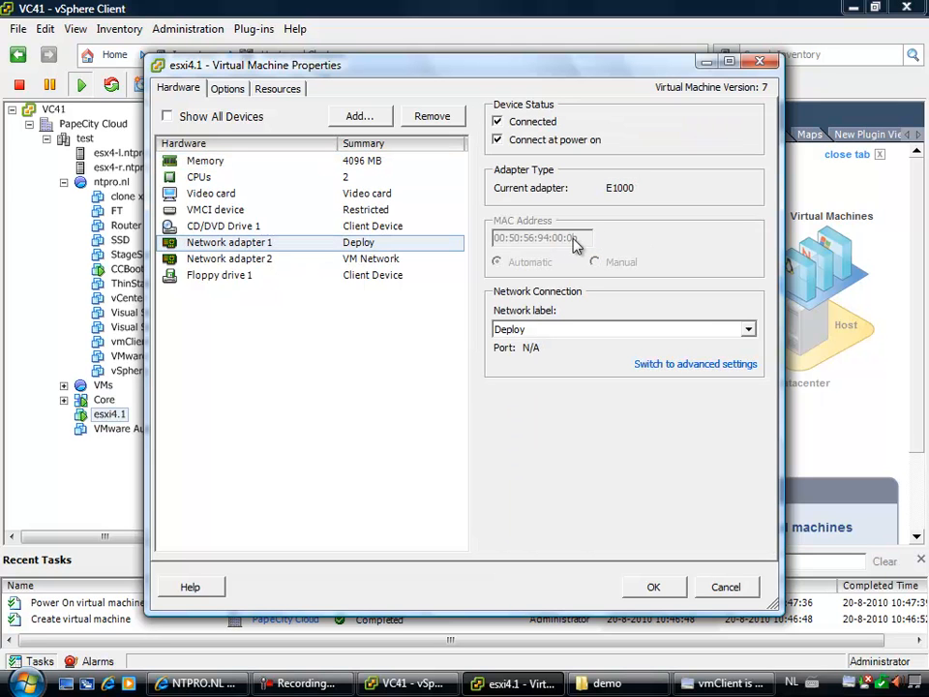
left_click(726, 588)
Back in vmClient, review CCBoot client PC010's disk group and write-back path, enable Keep Write-back File and save the client.
key("alt+Tab")
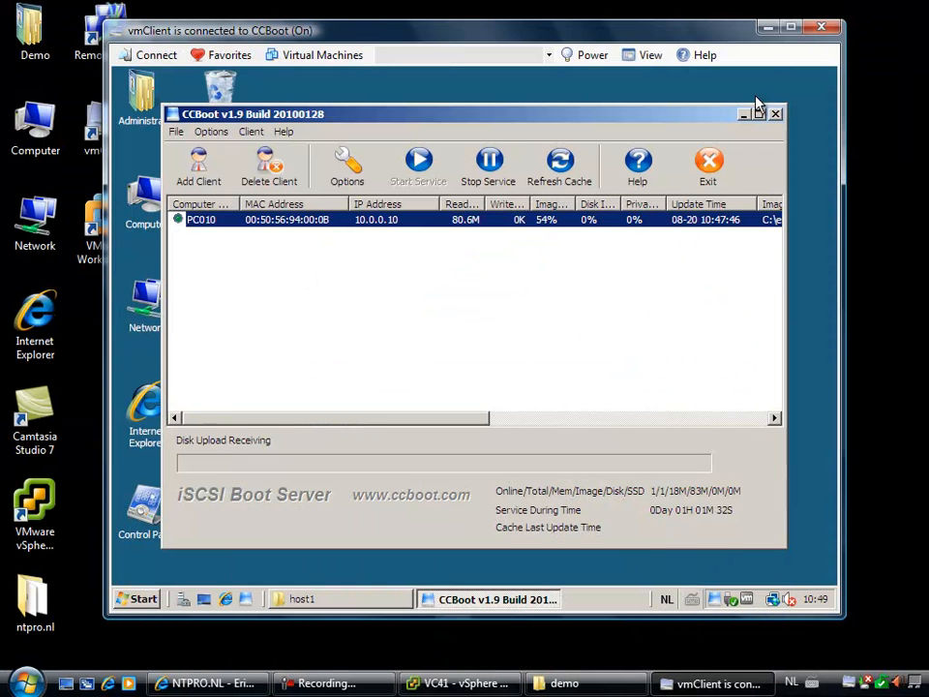
right_click(532, 223)
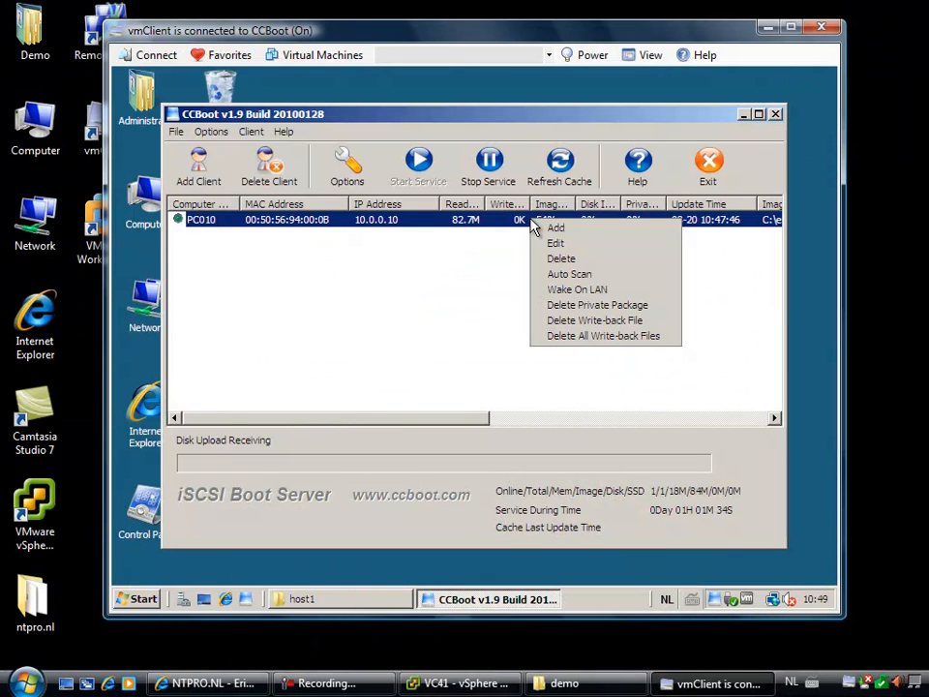
left_click(554, 244)
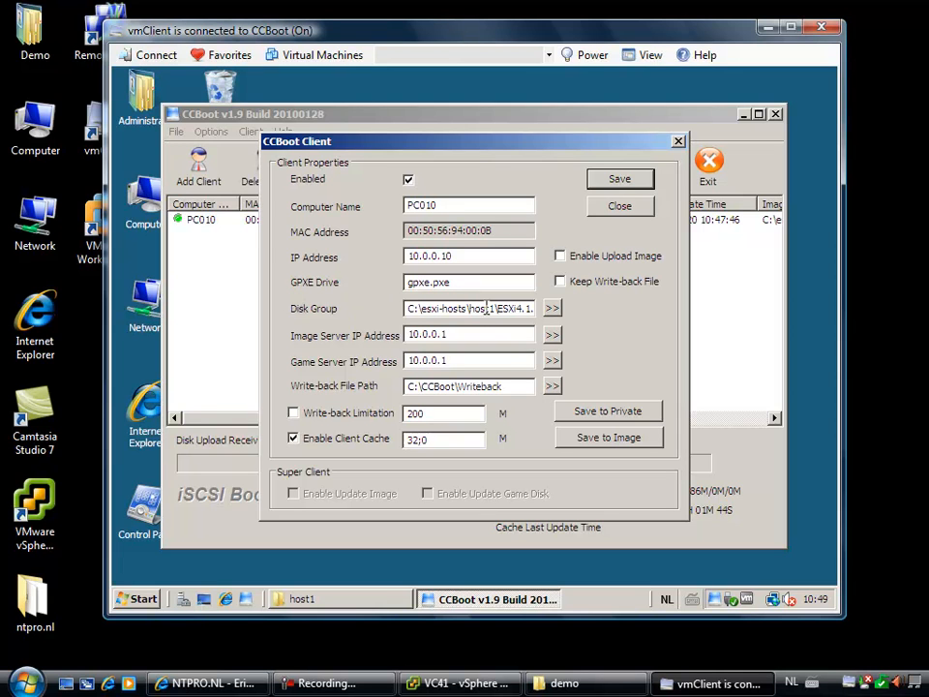
left_click_drag(447, 307, 551, 309)
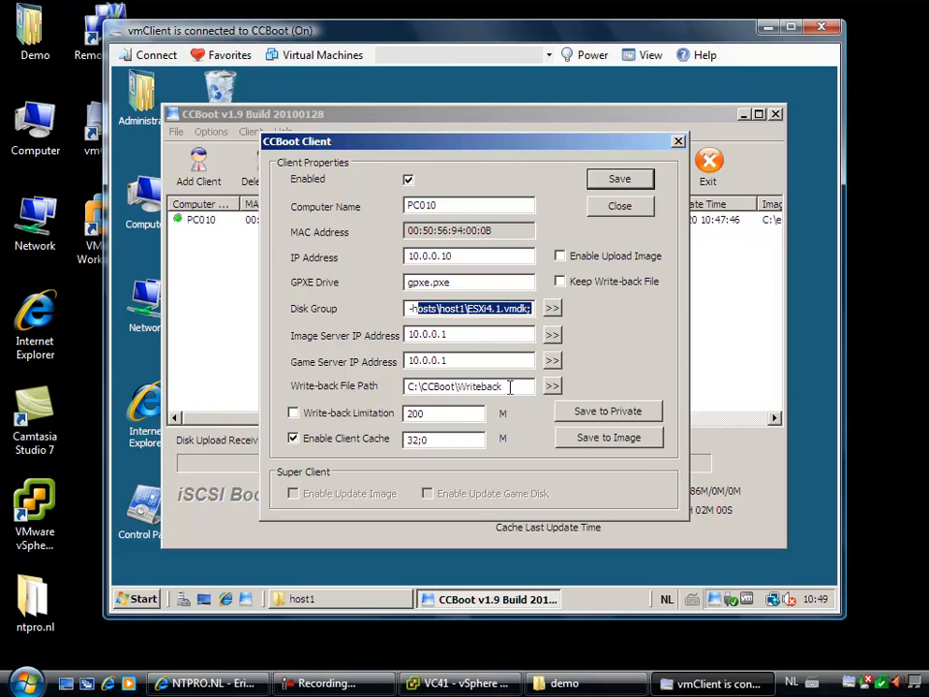
left_click_drag(510, 386, 386, 388)
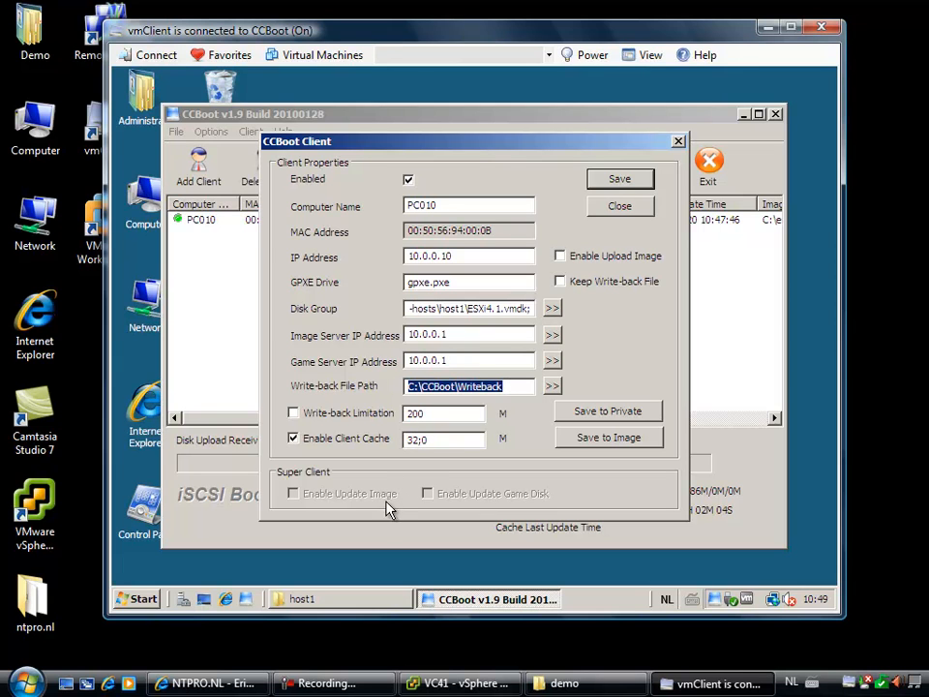
left_click(612, 282)
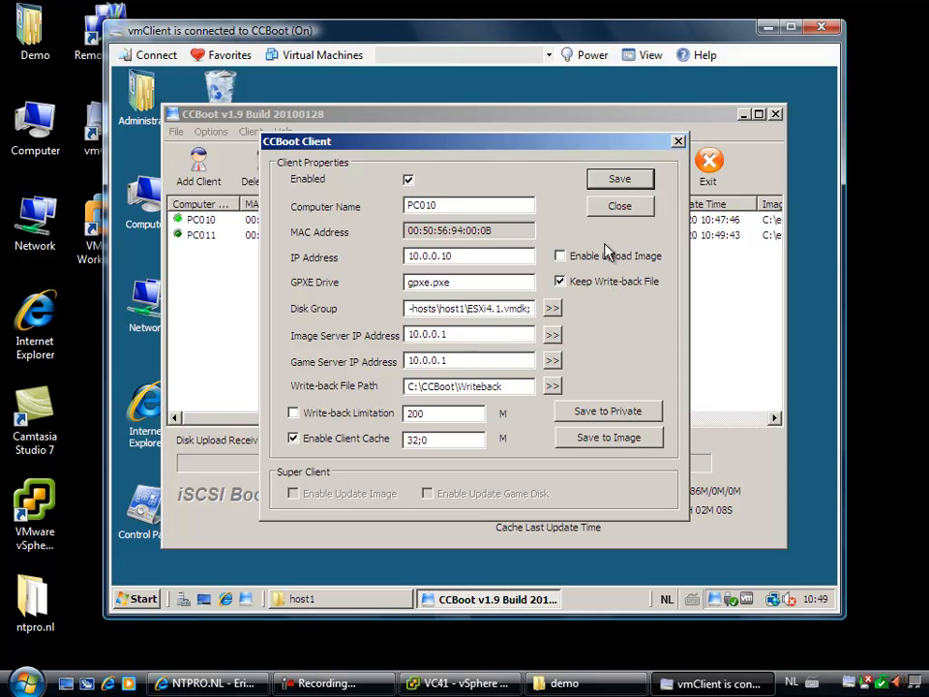
left_click(637, 183)
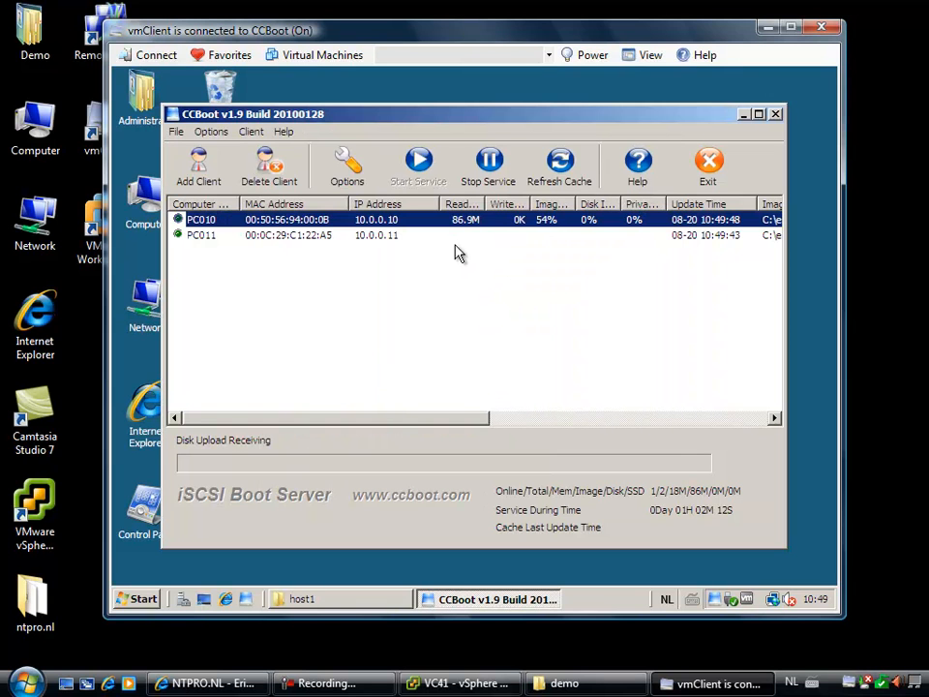
Compare the PC010 and PC011 entries in the CCBoot client list.
left_click(301, 237)
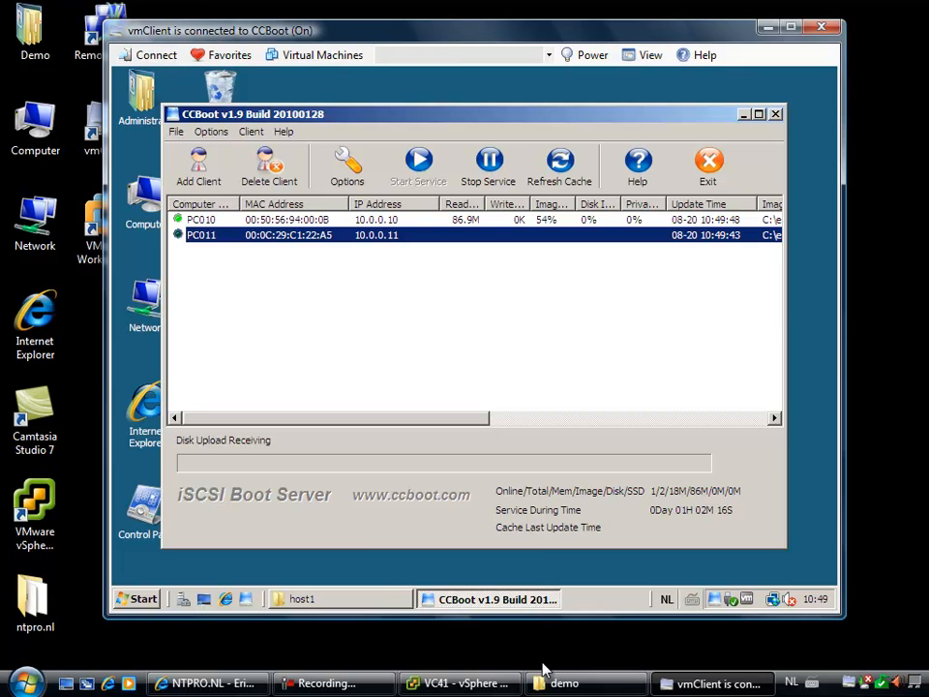
mouse_move(499, 689)
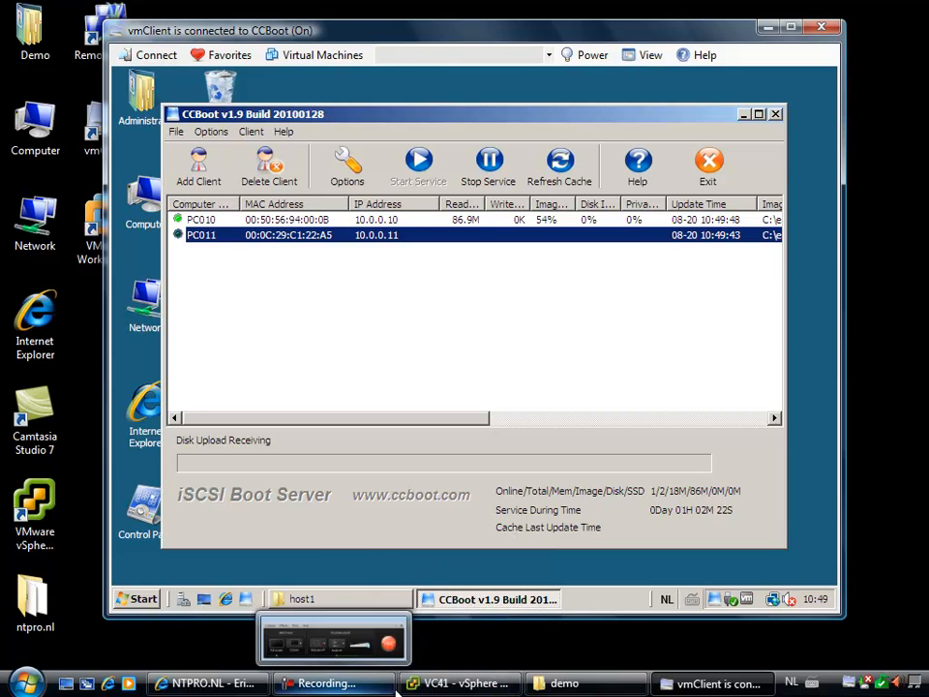
left_click(412, 220)
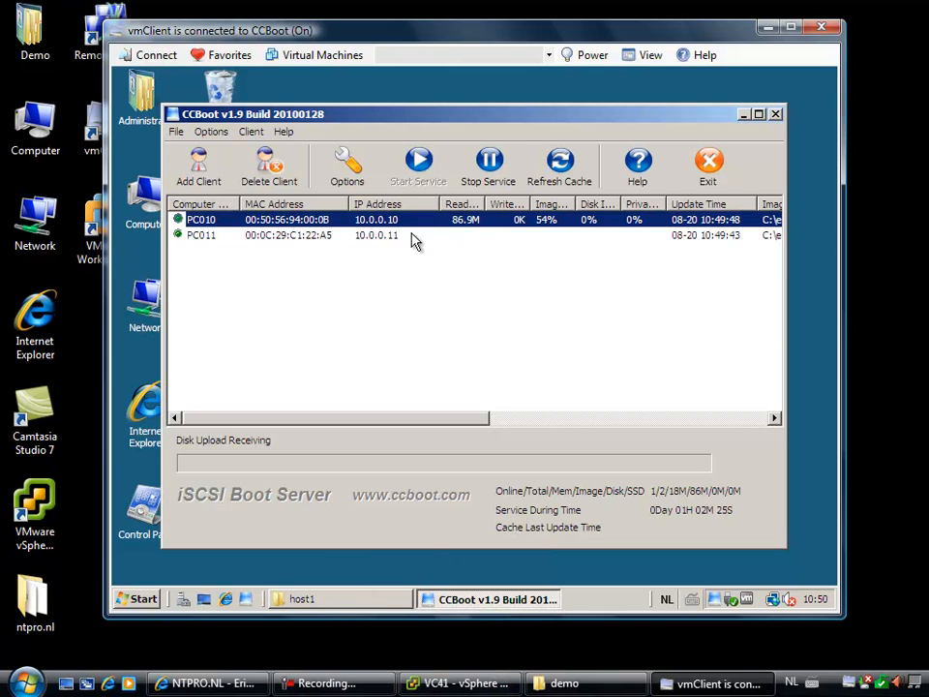
left_click(328, 236)
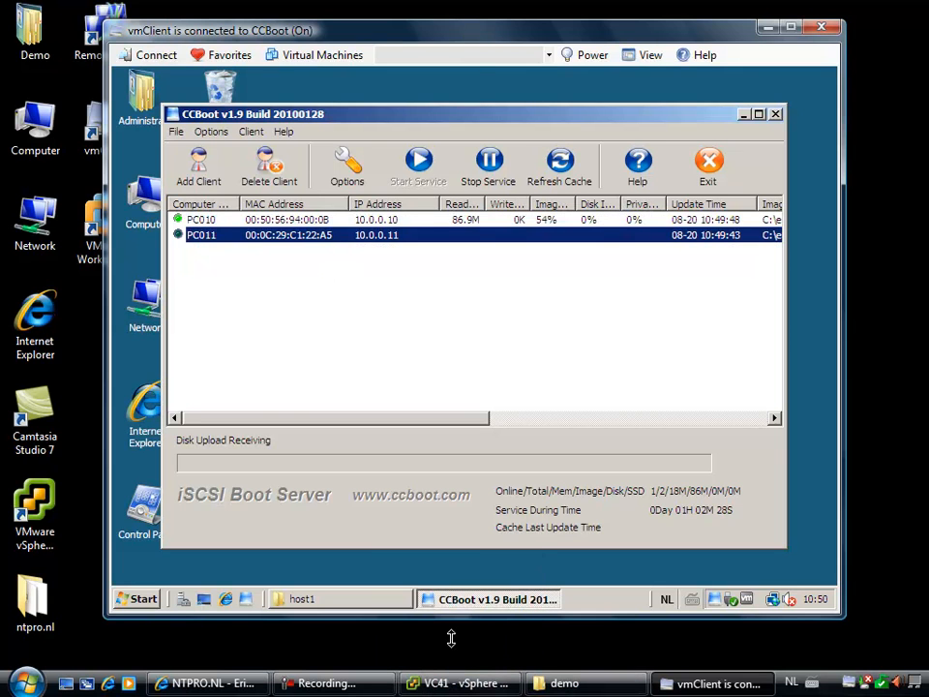
Switch the vmClient console back to the esxi4.1 virtual machine and watch its ESXi boot progress.
left_click(331, 57)
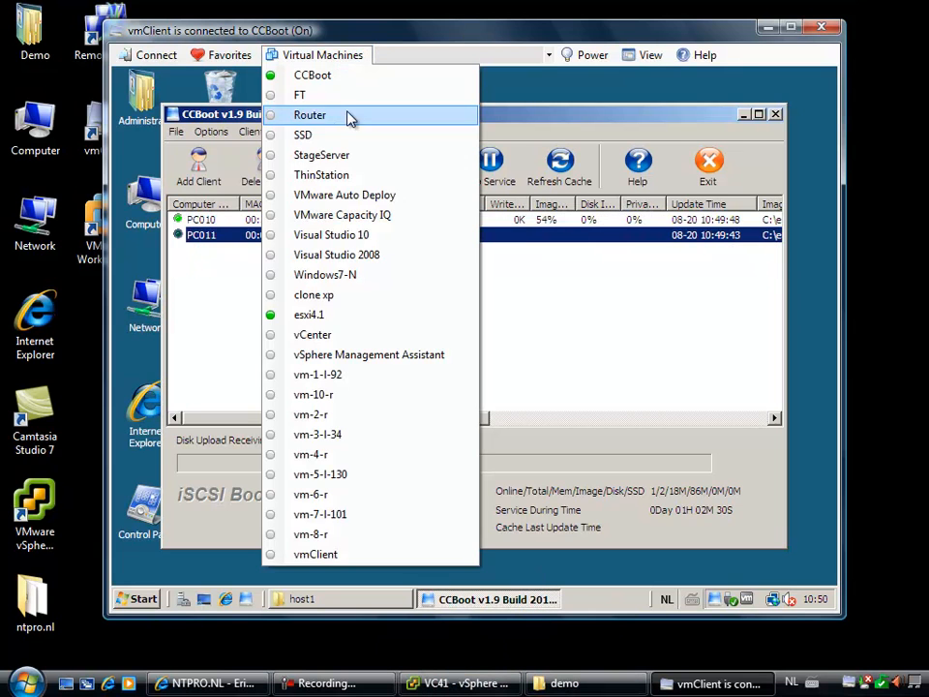
left_click(373, 315)
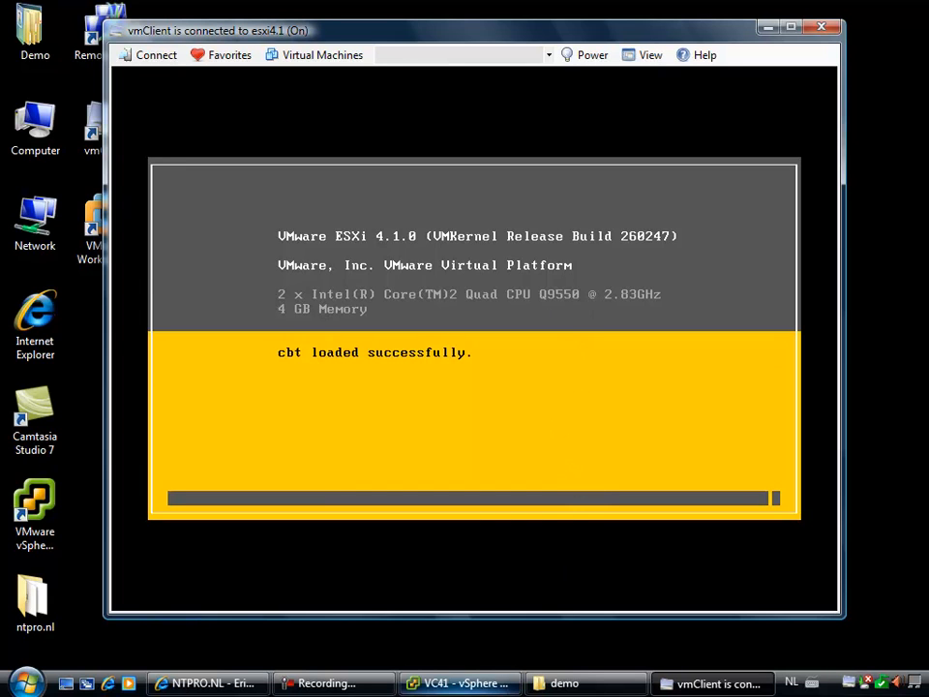
mouse_move(489, 689)
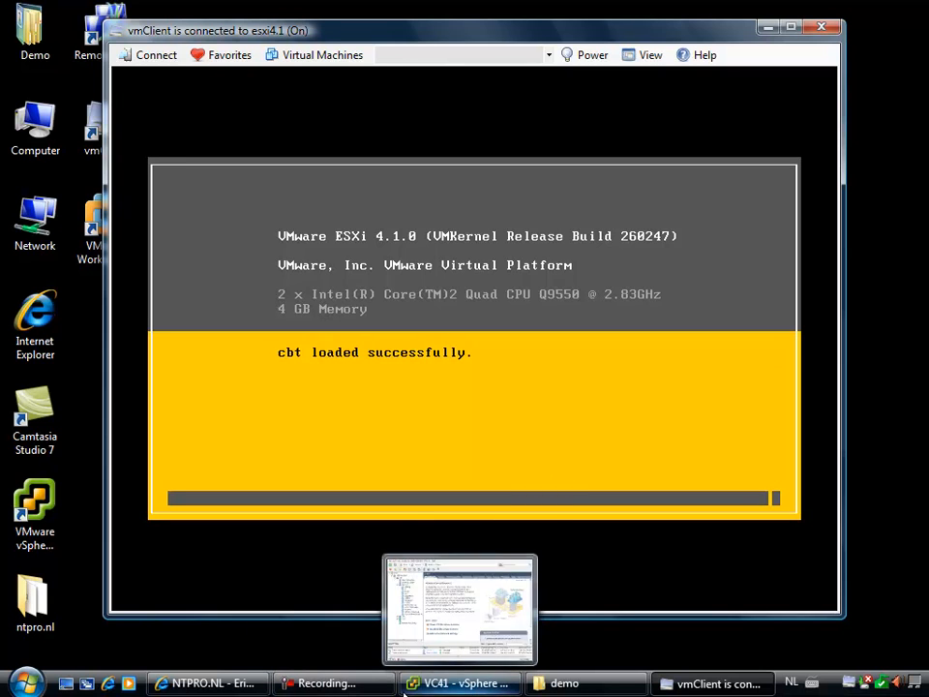
mouse_move(208, 689)
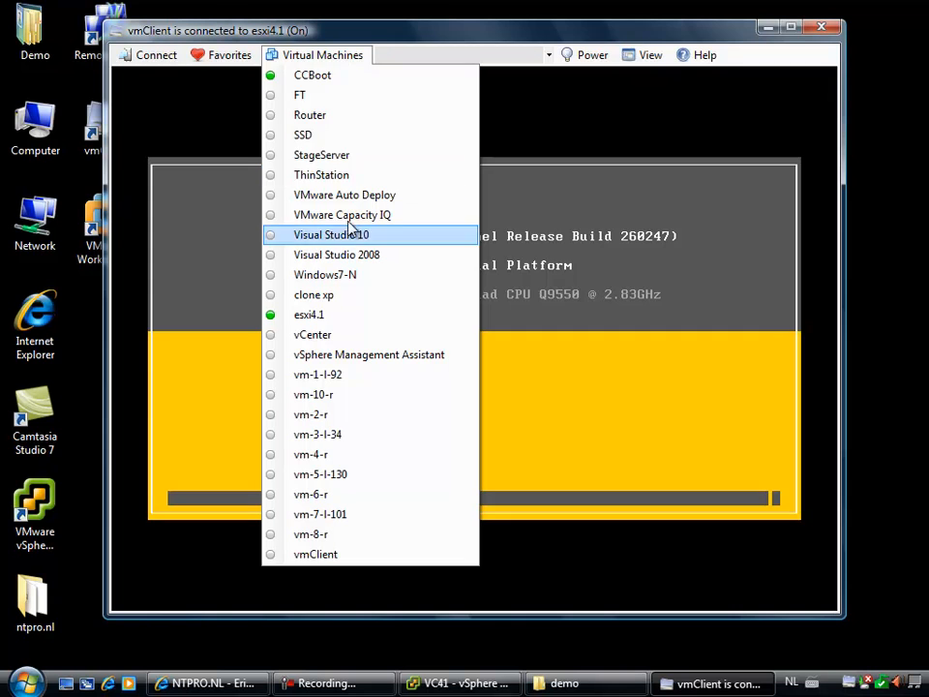
Switch the vmClient console to the CCBoot server and review its DHCP, client default, cache and other option settings without changing them.
left_click(377, 78)
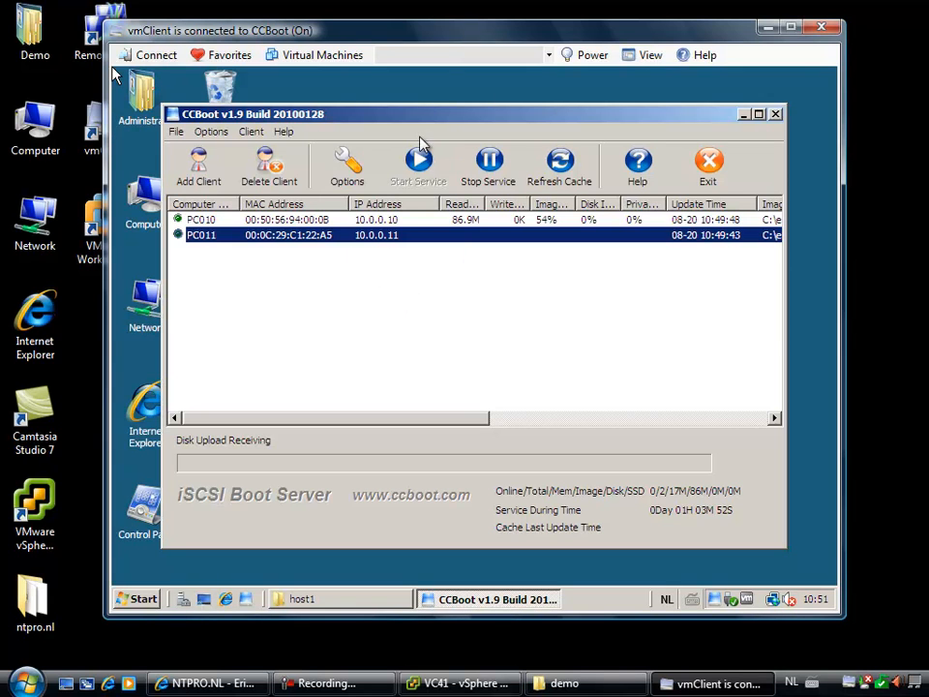
left_click(349, 167)
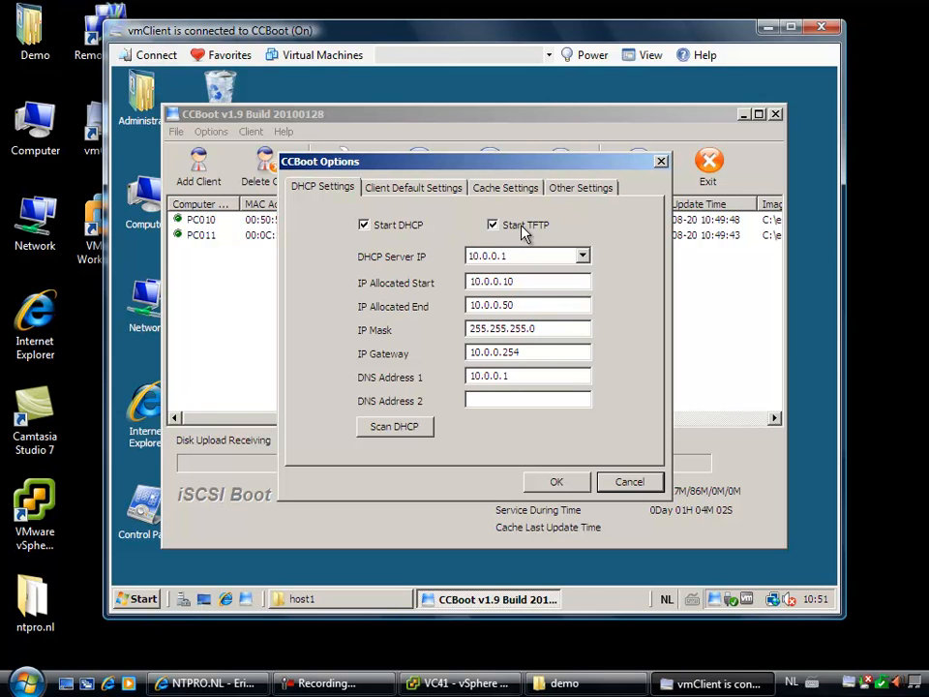
left_click(431, 190)
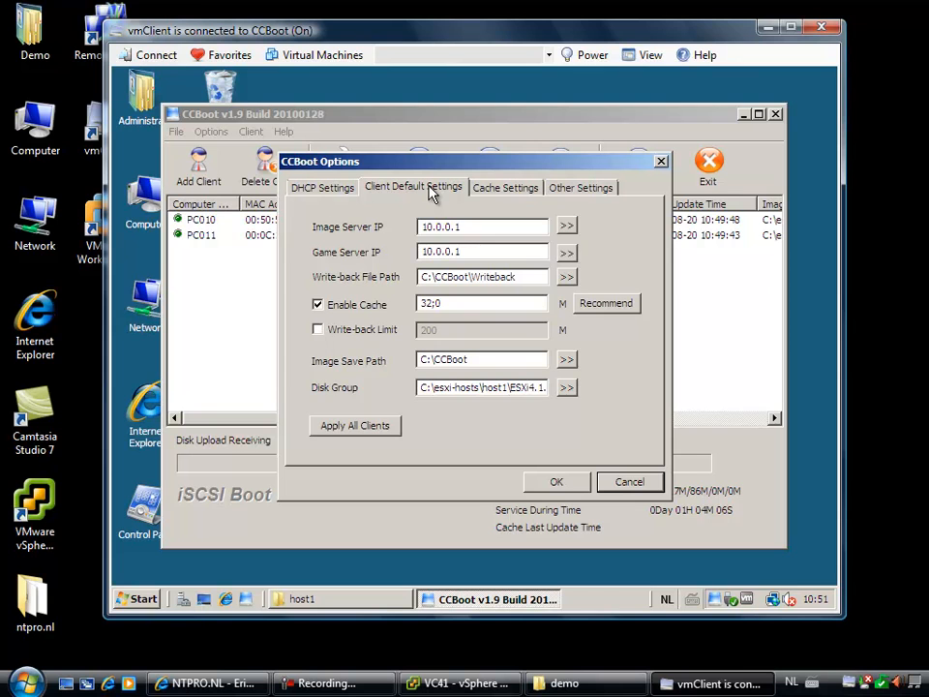
left_click(528, 189)
left_click(585, 189)
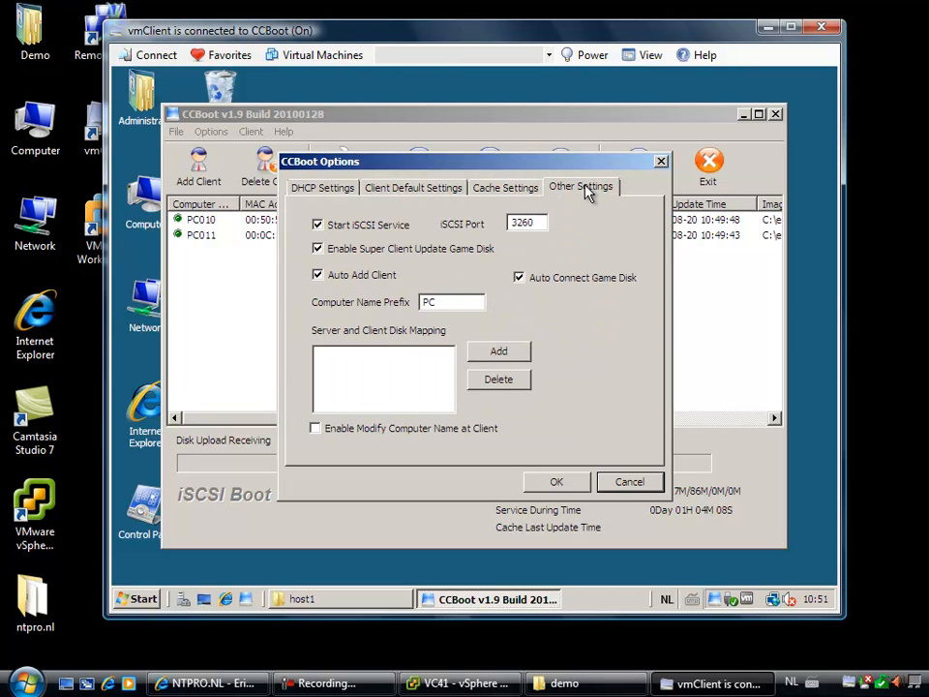
left_click(622, 483)
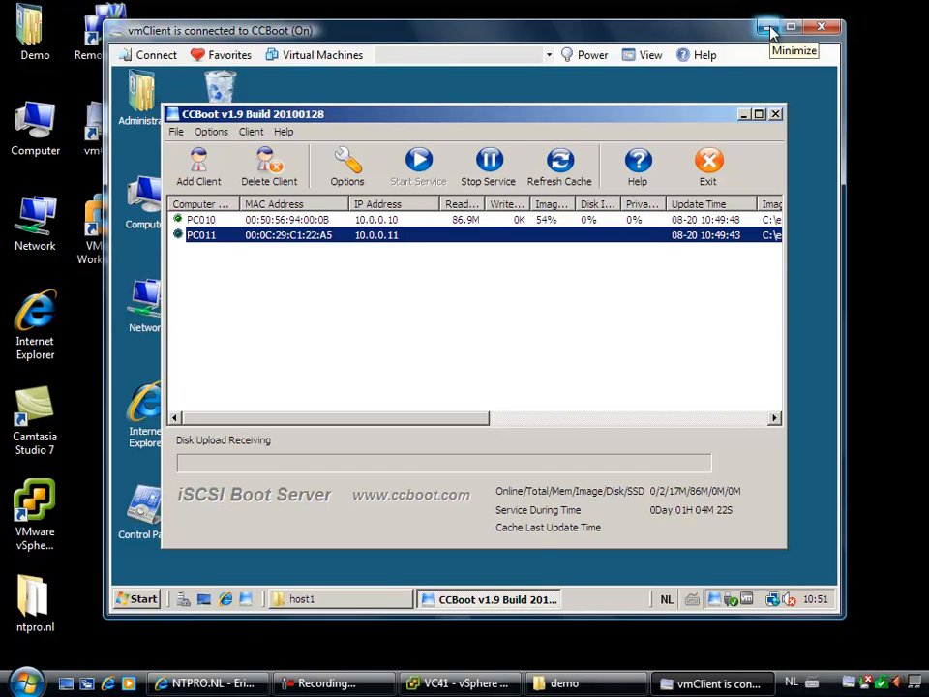
Switch the console back to the esxi4.1 virtual machine and log in to ESXi system customization as root with the account password.
mouse_move(466, 687)
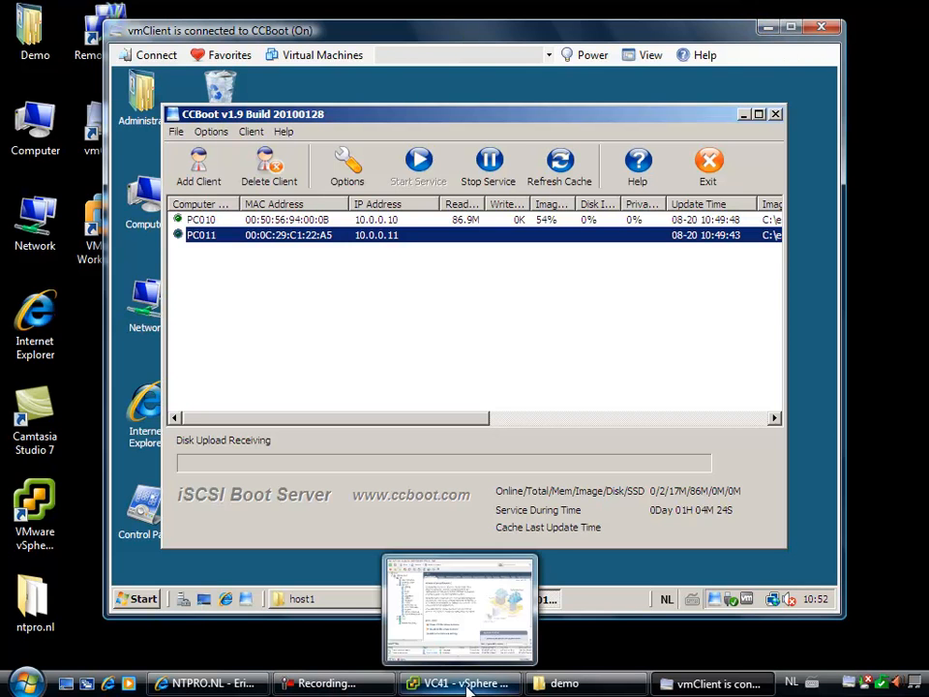
left_click(322, 55)
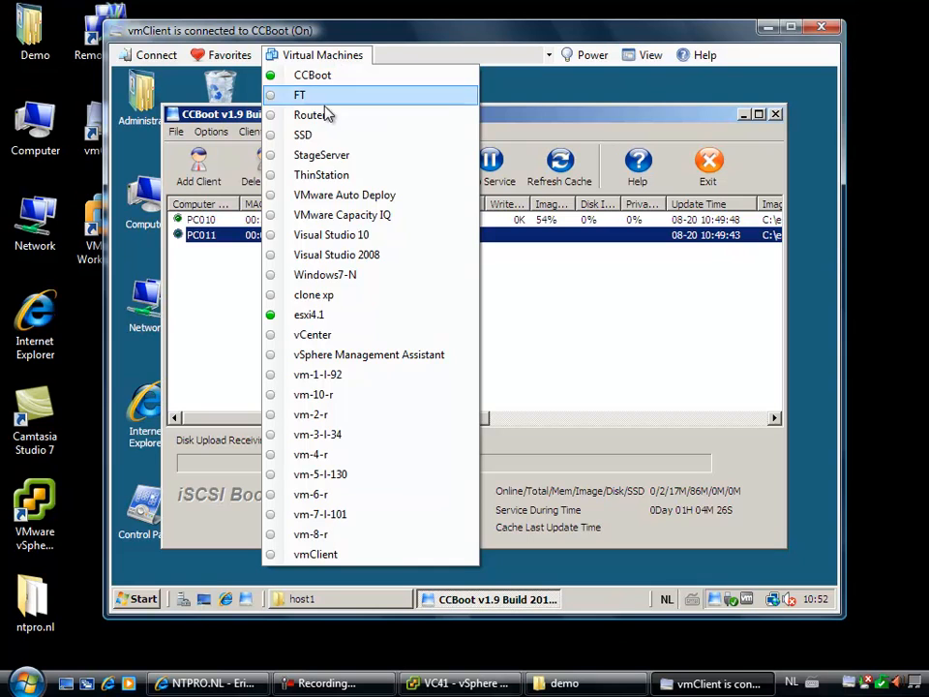
left_click(348, 315)
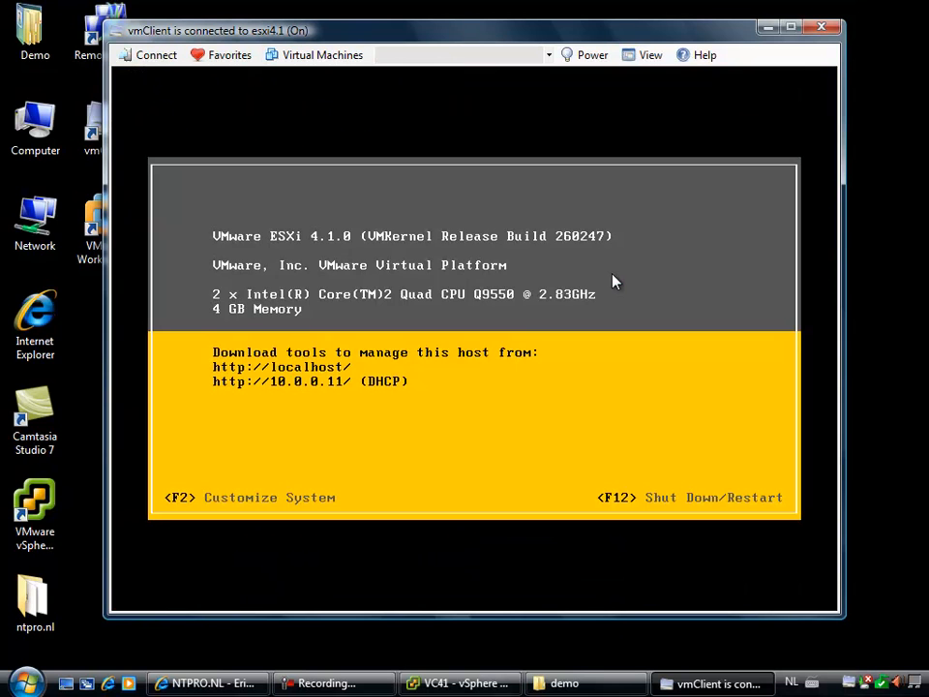
left_click(389, 387)
key("F2")
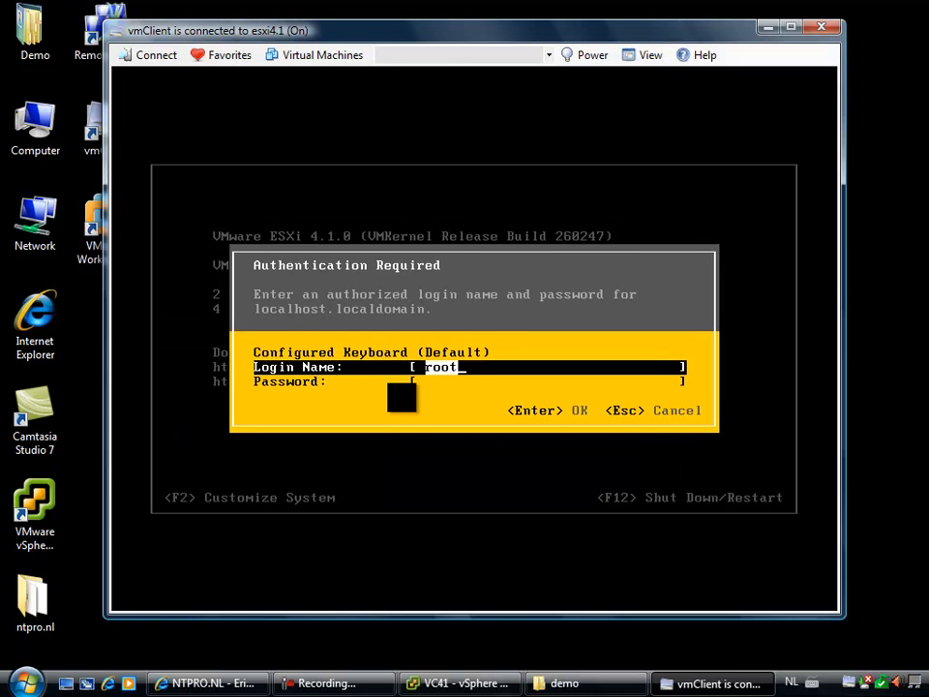
key("Tab")
type("*")
key("Return")
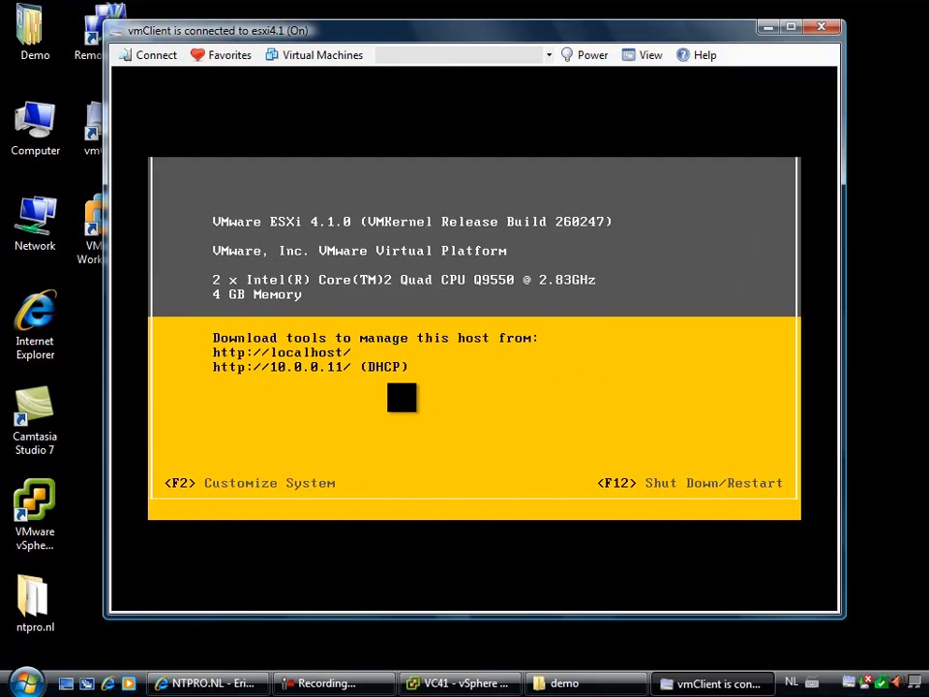
Move the ESXi management network from vmnic0 to vmnic1, then apply the change and restart the management network.
key("Down")
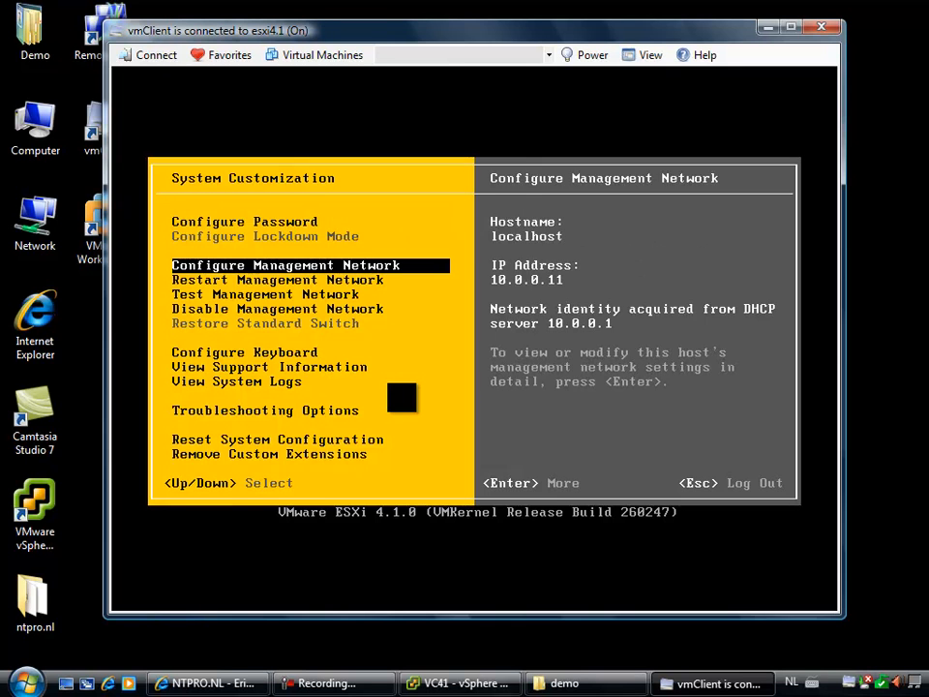
key("Return")
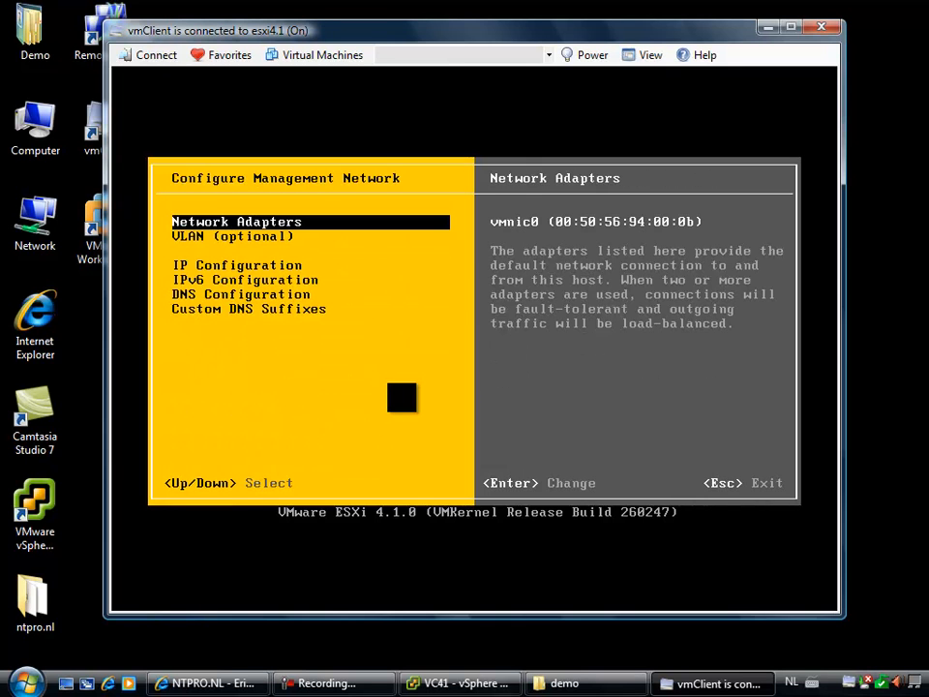
key("Return")
key("space")
key("Down")
key("space")
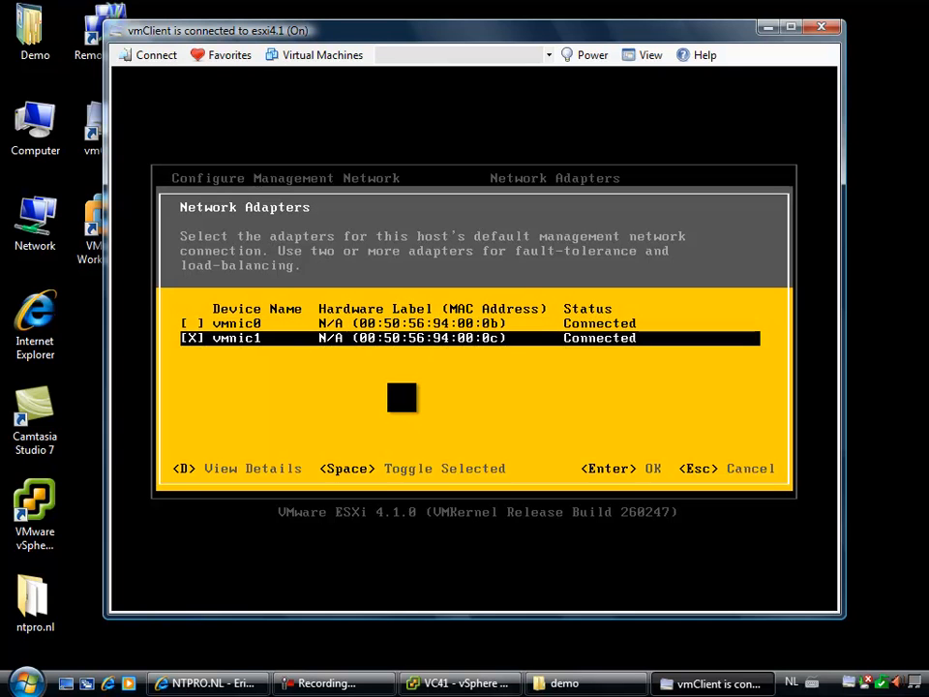
key("Return")
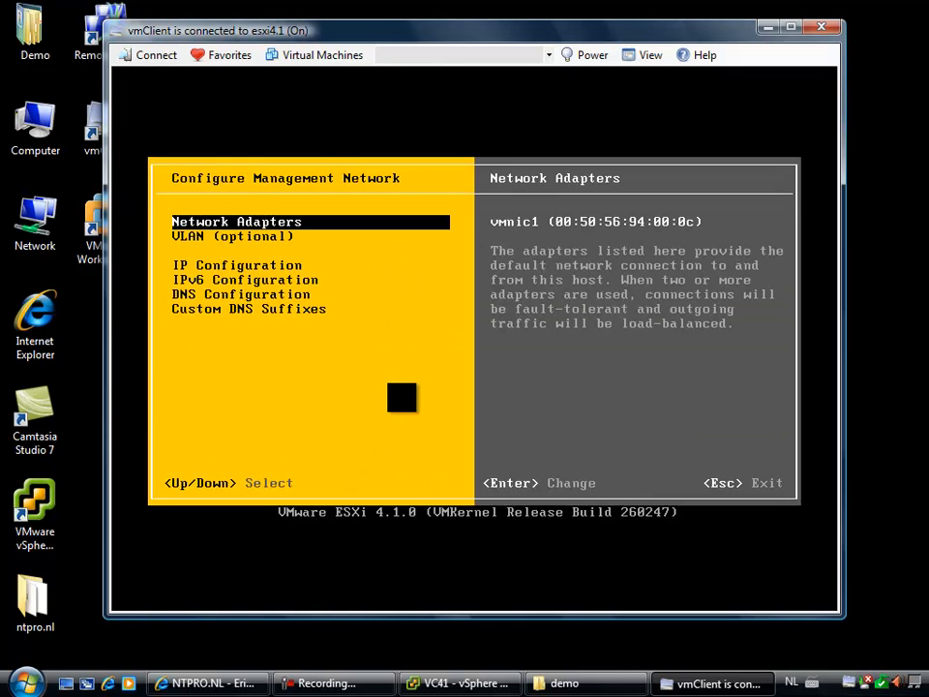
key("Escape")
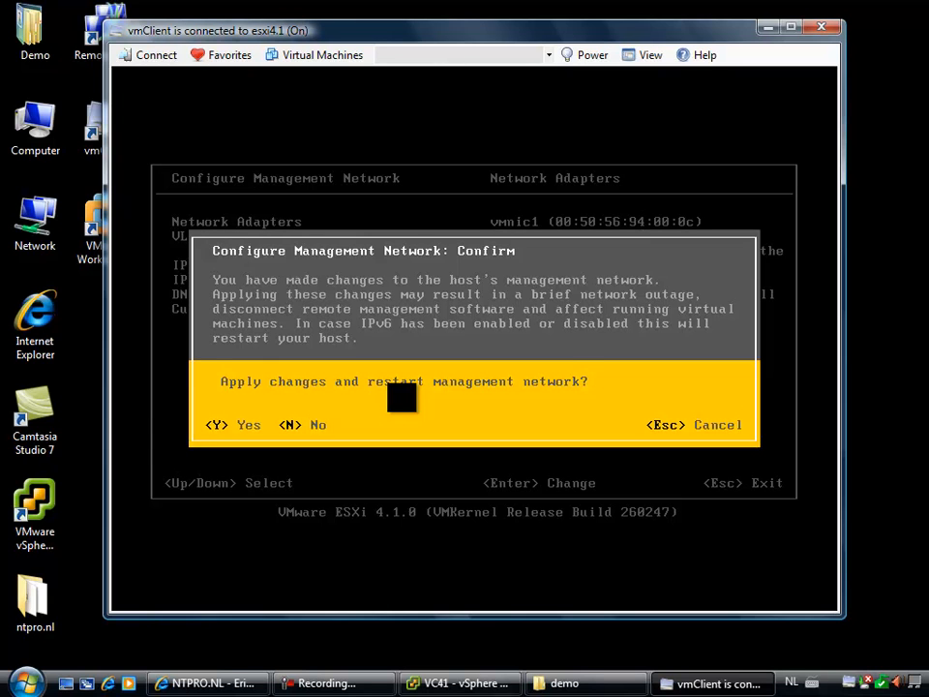
key("y")
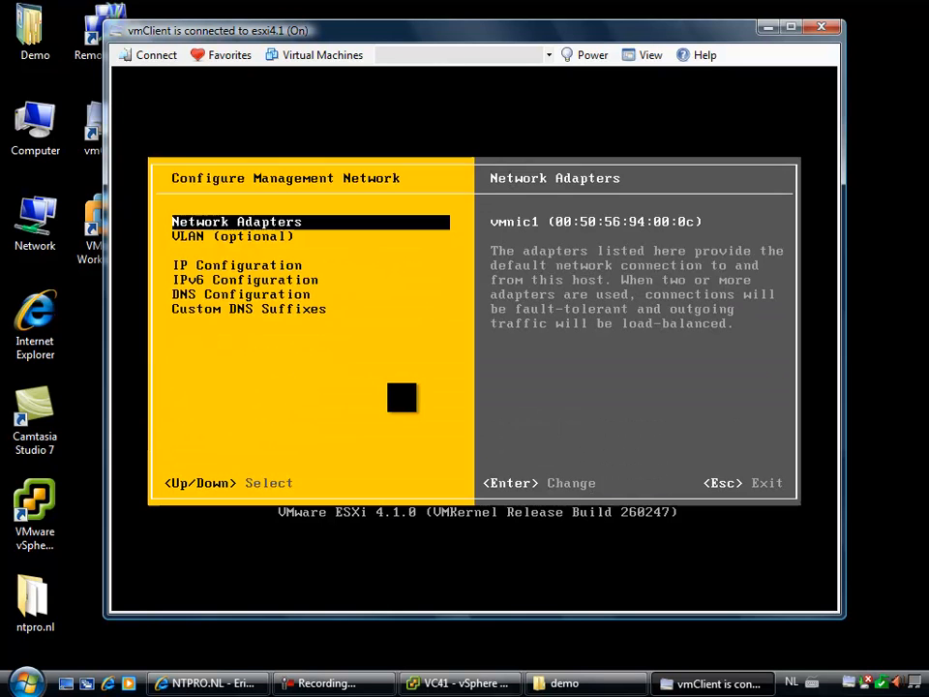
key("Escape")
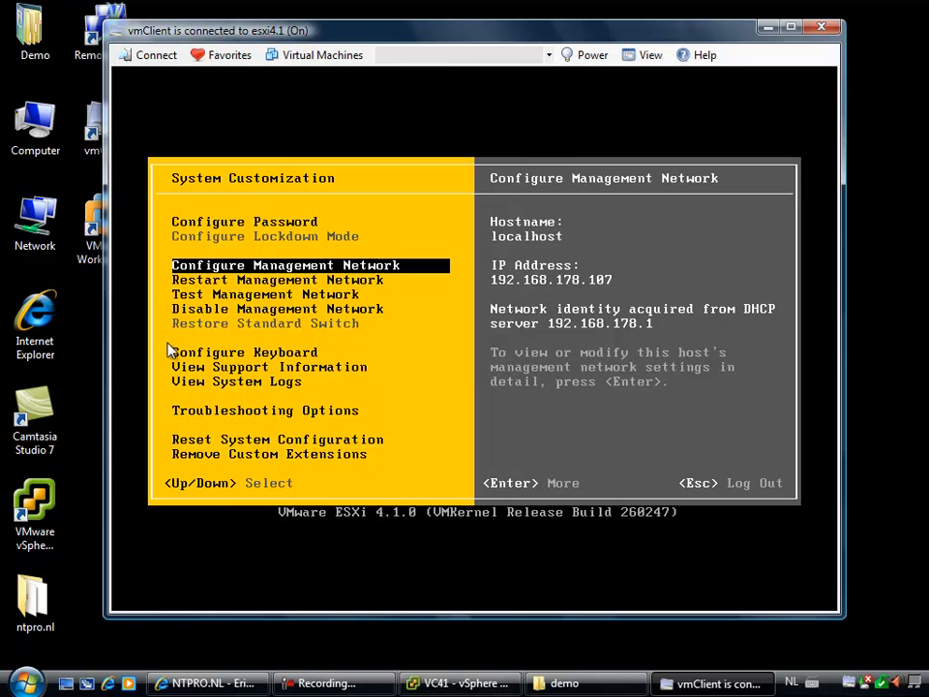
Open a new vSphere Client session and log in to host 192.168.178.107 as root.
left_click(35, 505)
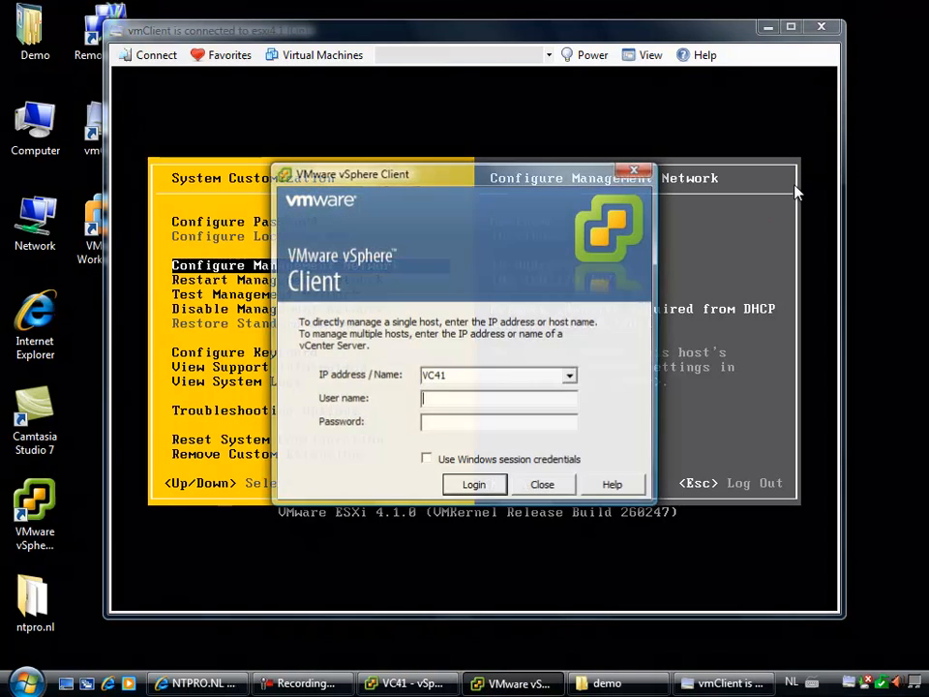
left_click_drag(604, 176, 741, 323)
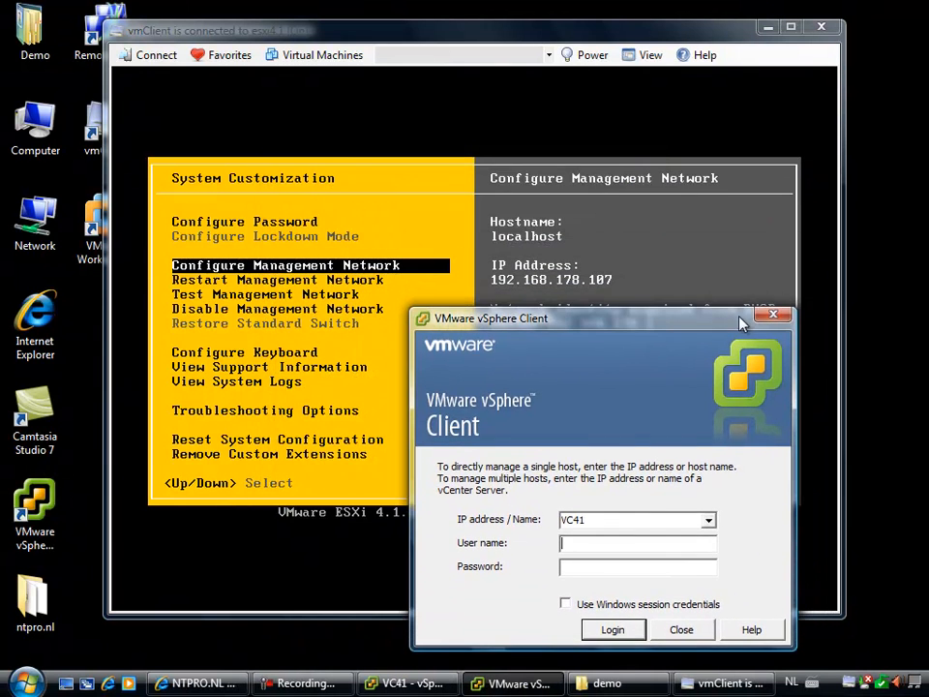
left_click(606, 520)
type("192.168.178.107")
key("Tab")
type("root")
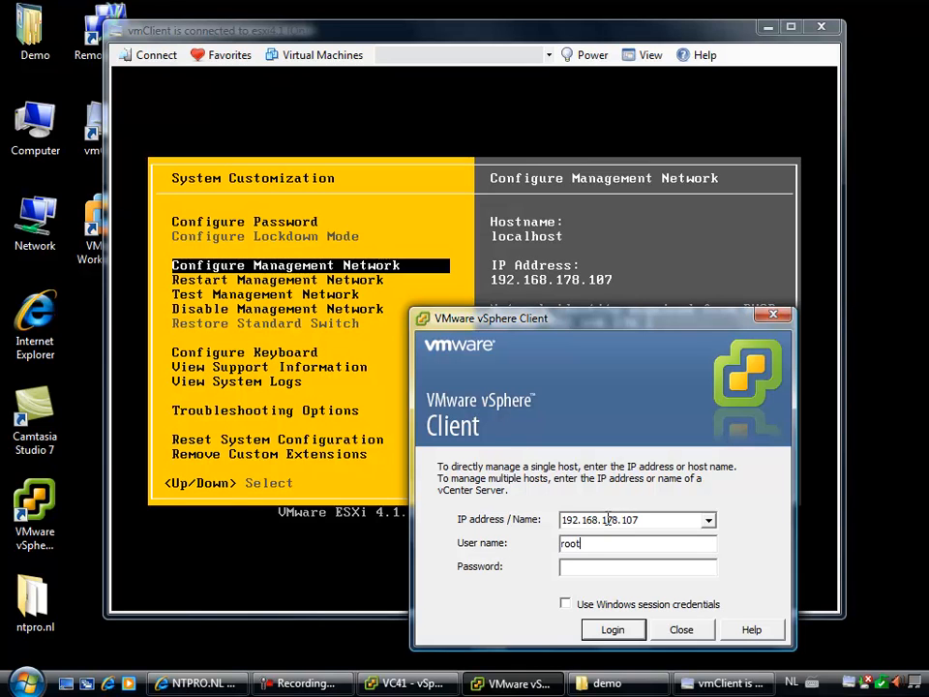
key("Return")
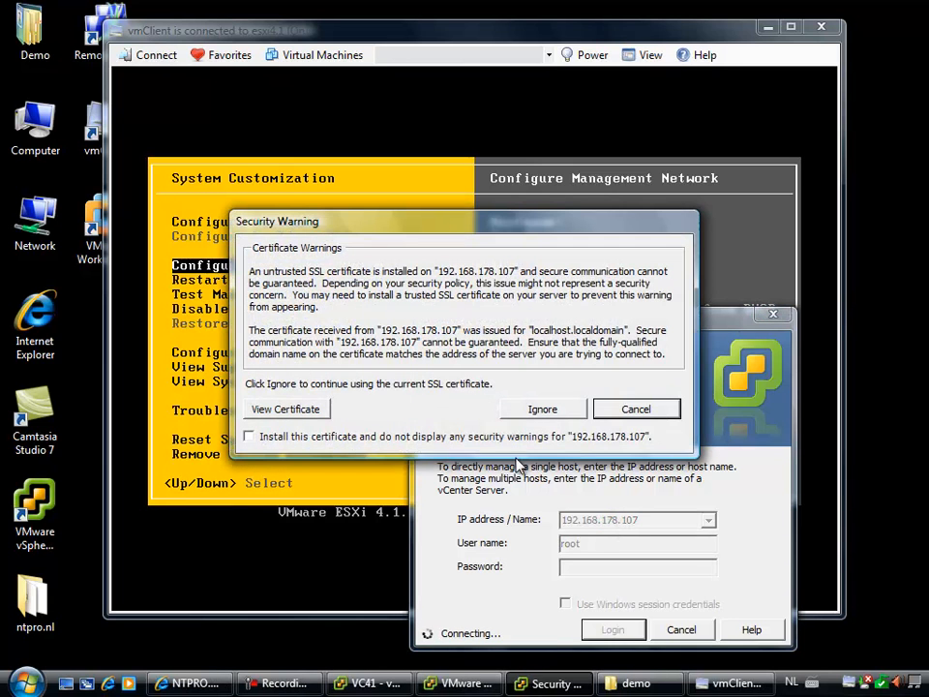
Accept the host's untrusted SSL certificate with its future warnings suppressed, and dismiss the evaluation notice.
left_click(526, 437)
left_click(542, 408)
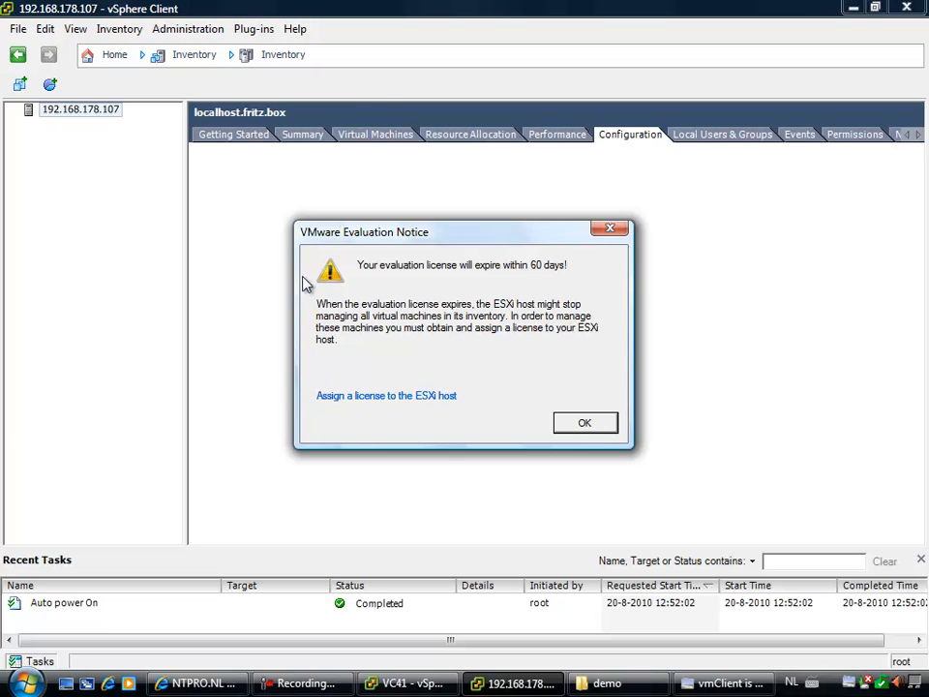
left_click(588, 430)
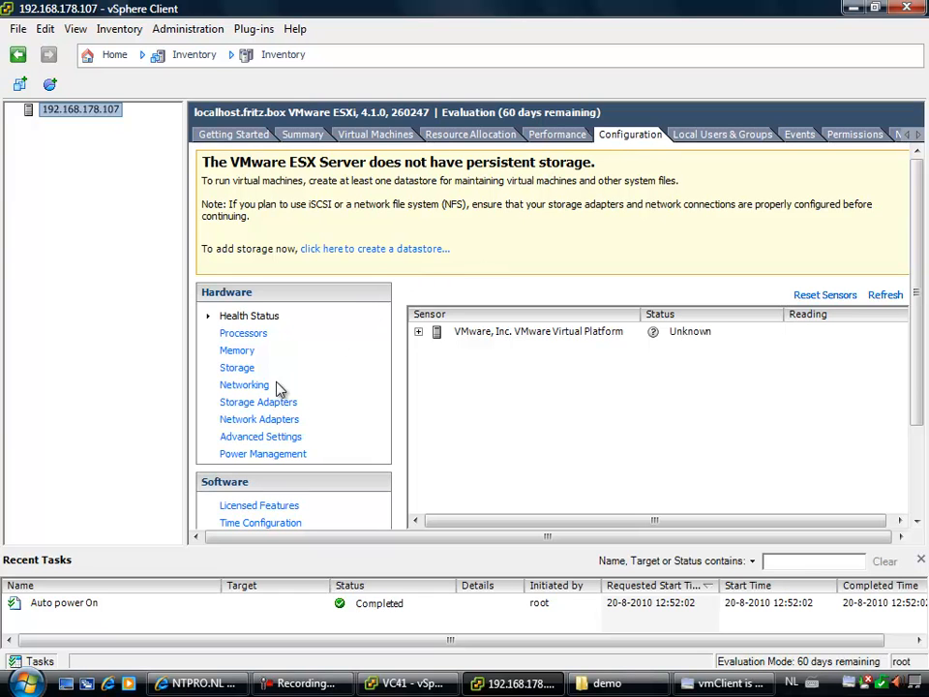
Examine the host's virtual switch networking, the adapters offered for a new virtual machine network, and its datastore list.
left_click(256, 387)
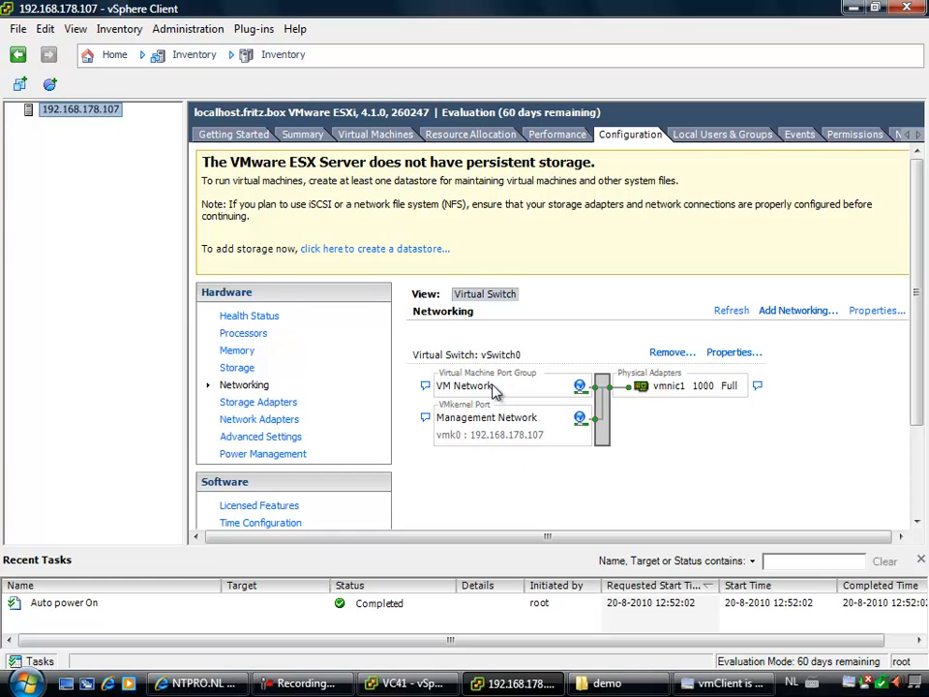
left_click(796, 310)
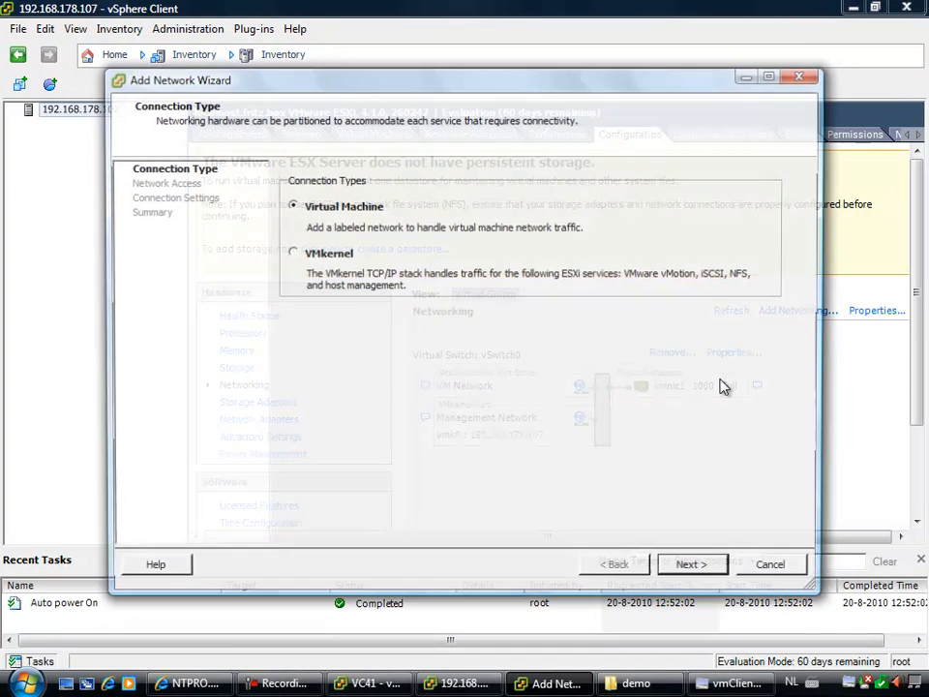
left_click(715, 570)
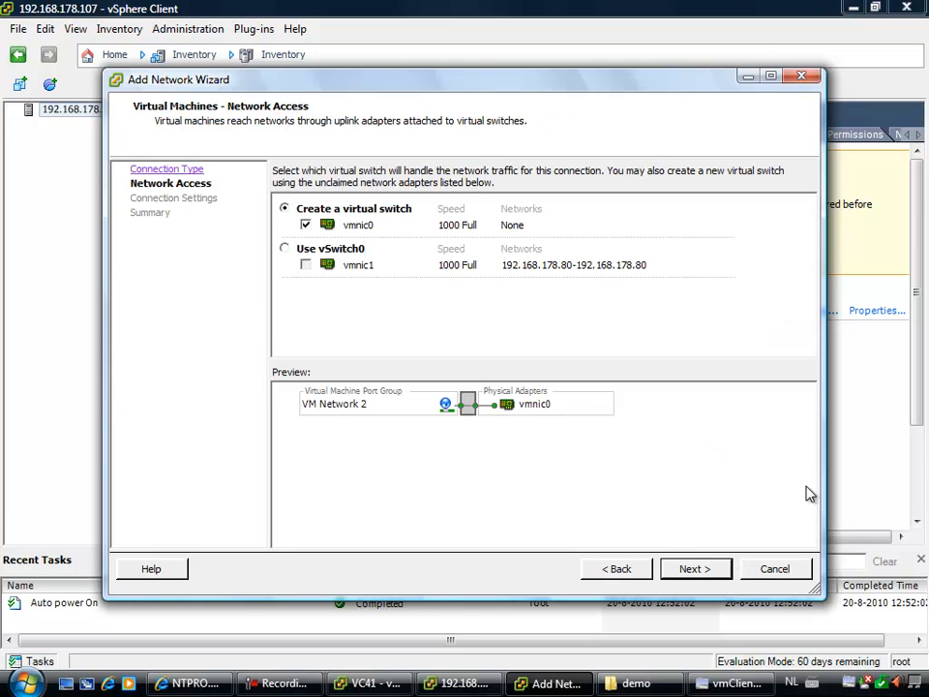
left_click(774, 568)
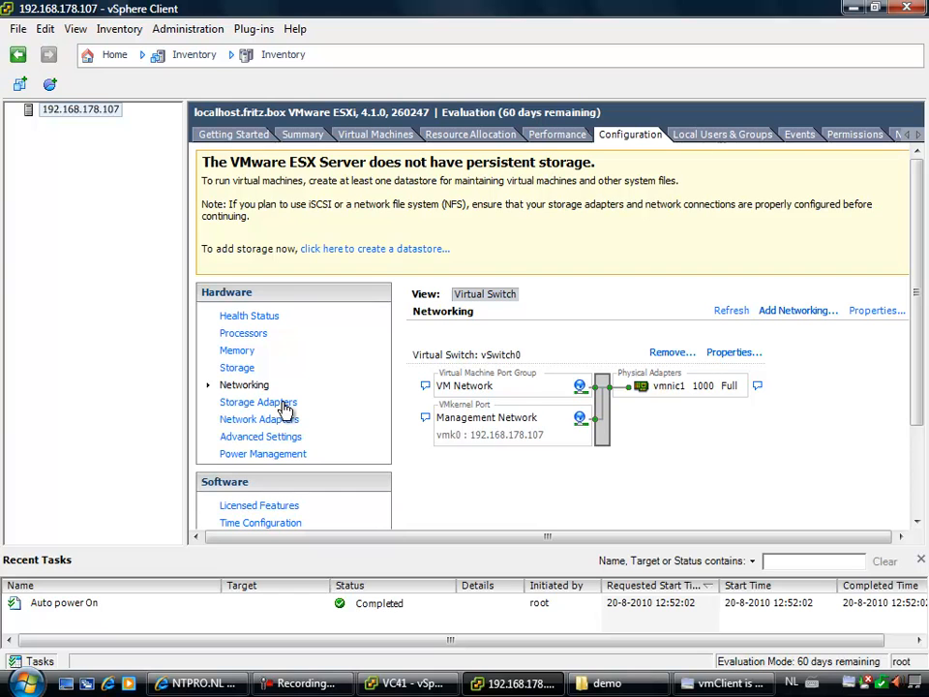
left_click(234, 368)
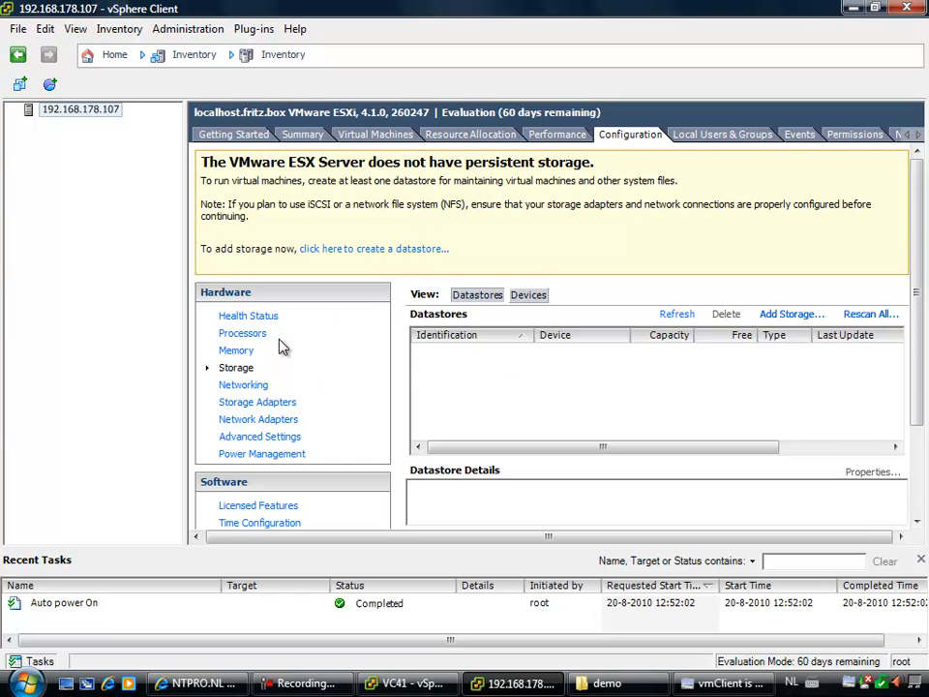
Minimize the open windows, browse to C:\Virtual Machines\demo and check the ESXi4.1 virtual disk file's details.
left_click(852, 8)
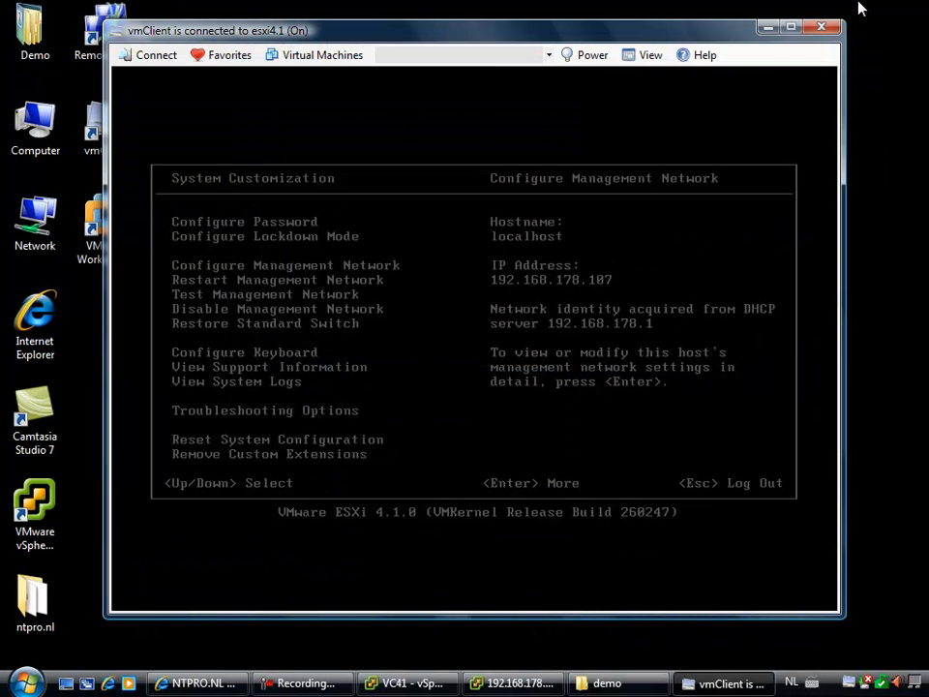
left_click(768, 30)
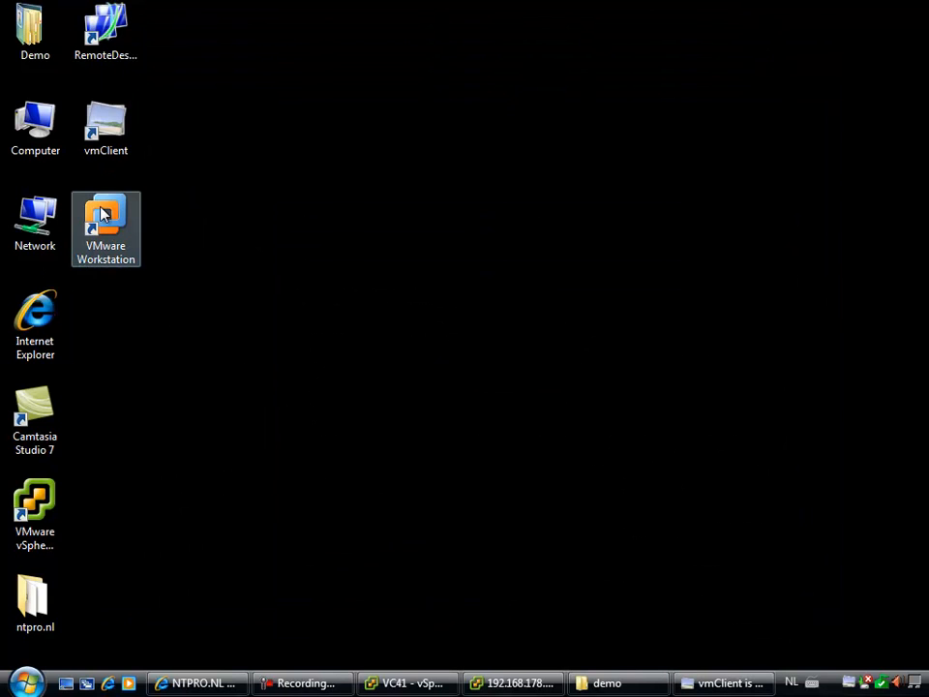
left_click(113, 214)
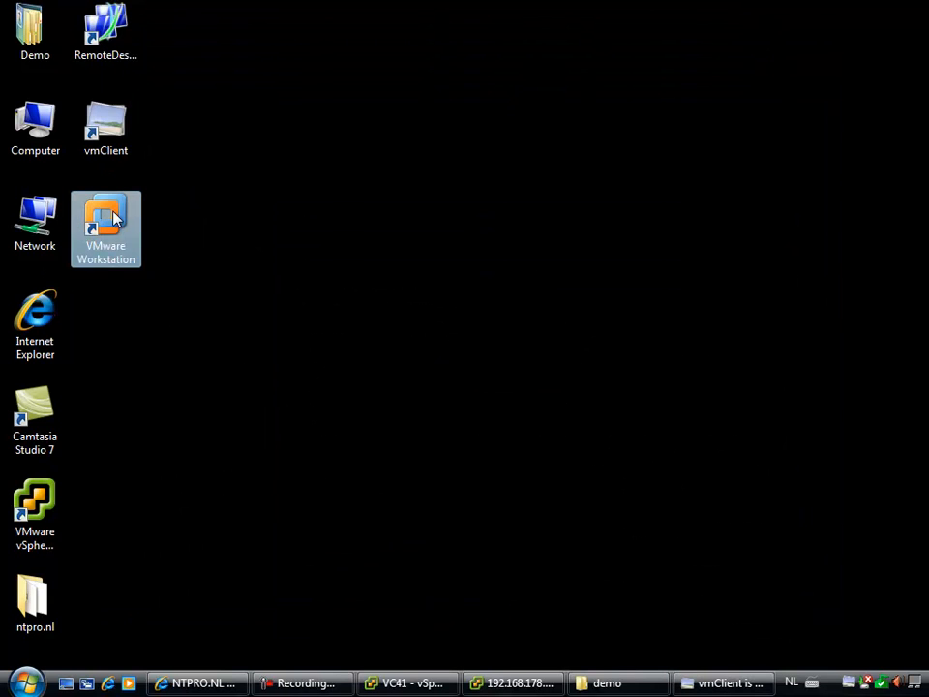
double_click(35, 130)
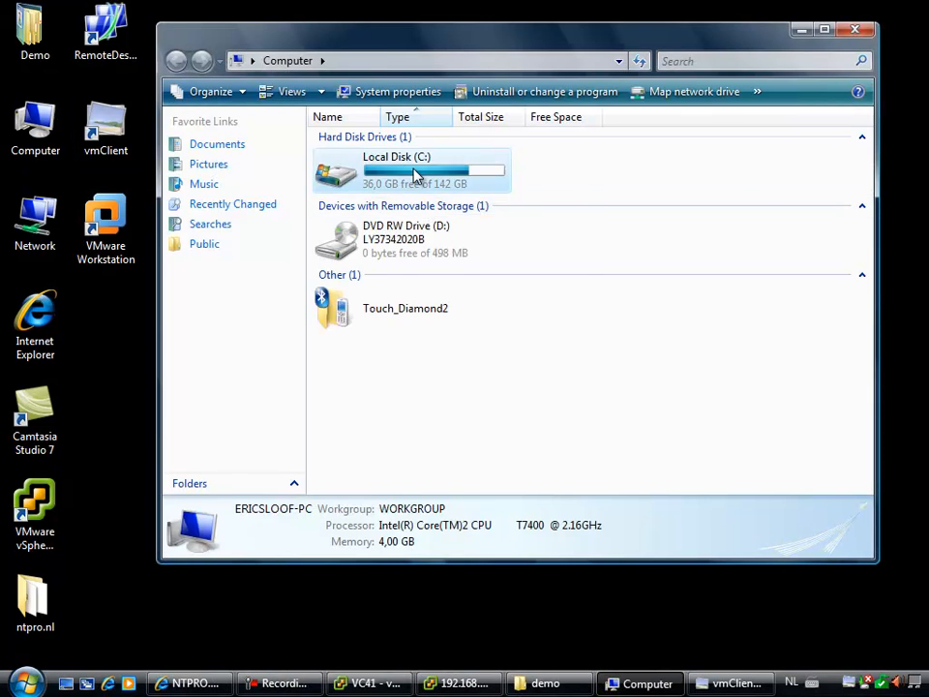
double_click(414, 179)
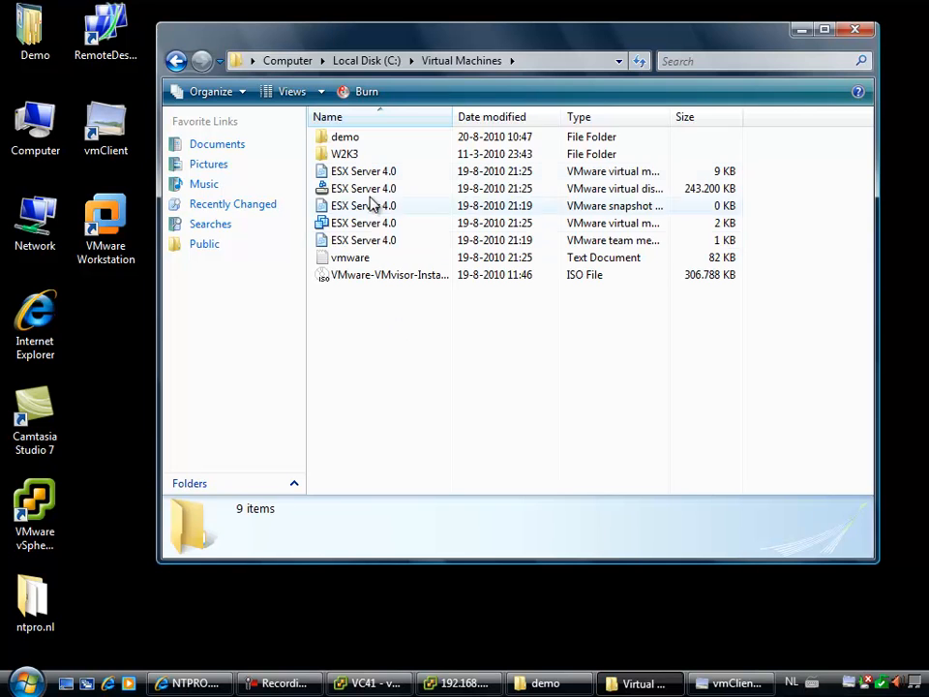
double_click(373, 139)
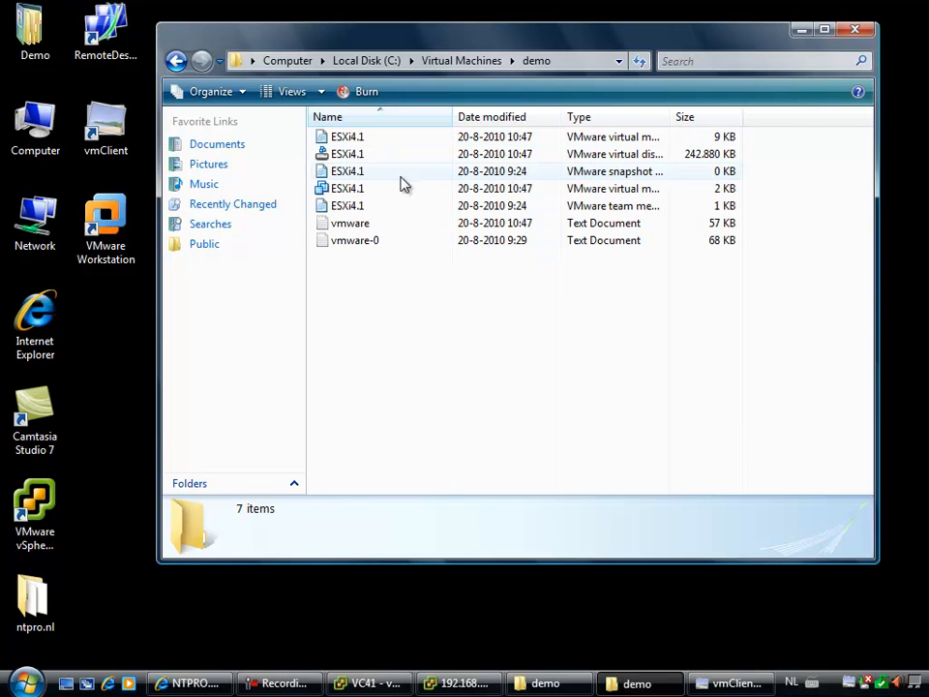
left_click(357, 156)
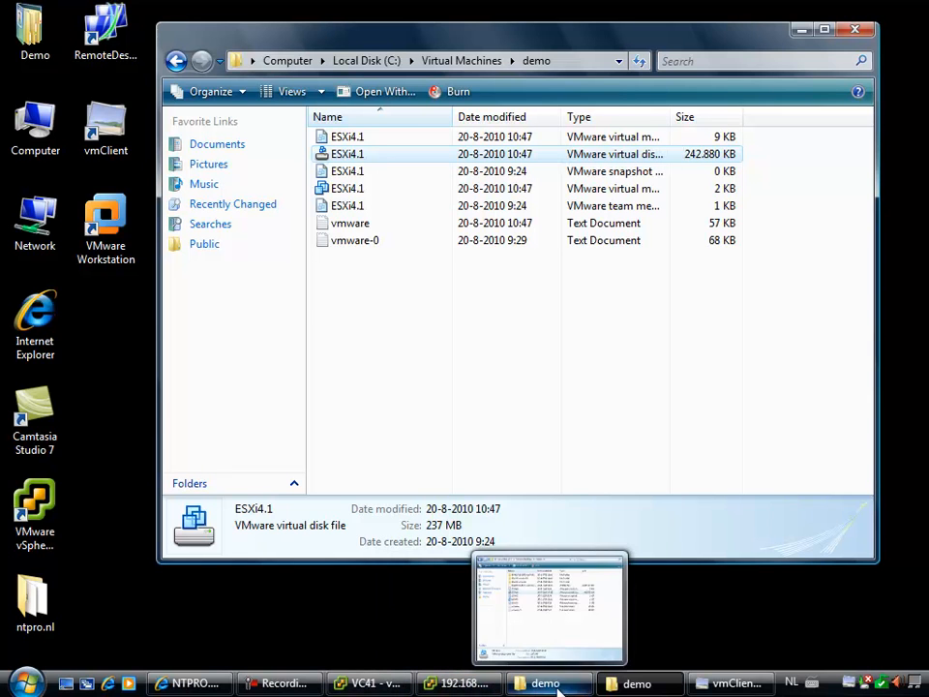
Return to the CCBoot server in vmClient and examine client PC010's read and write-back statistics in the client list.
left_click(733, 687)
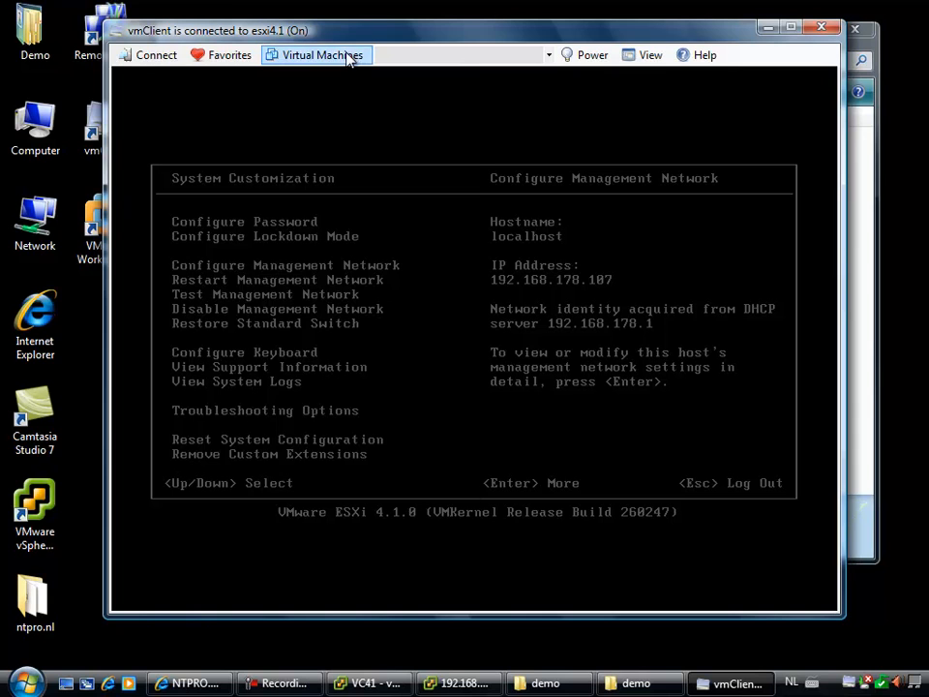
left_click(350, 58)
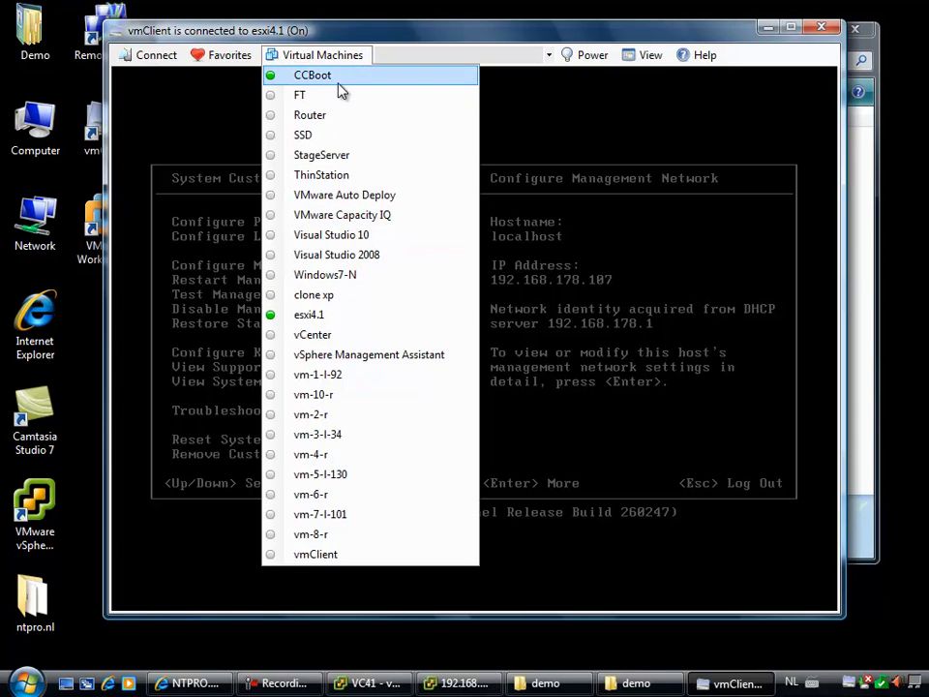
left_click(341, 81)
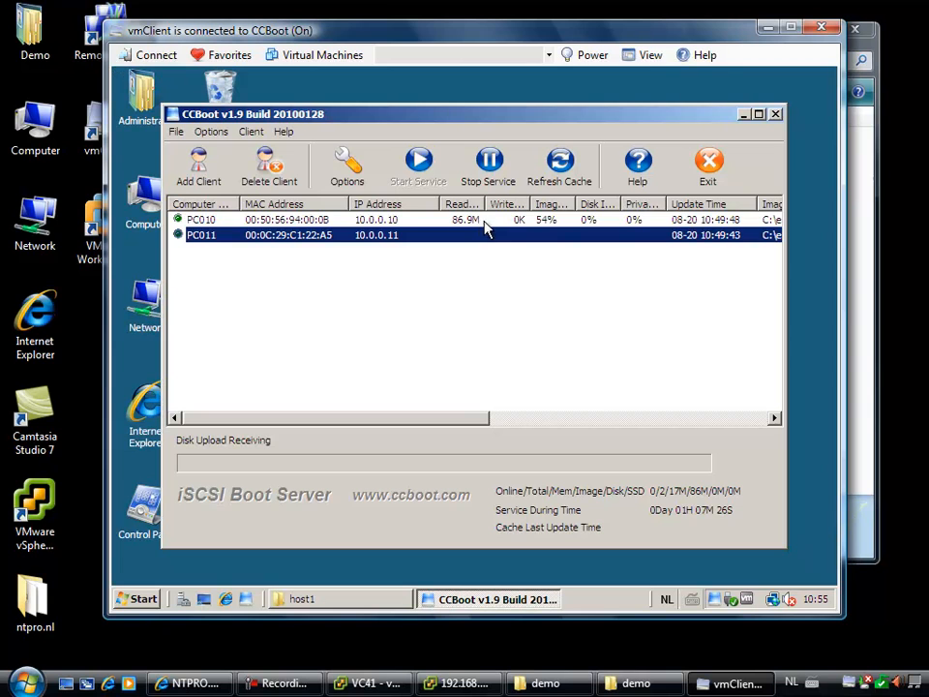
left_click(620, 220)
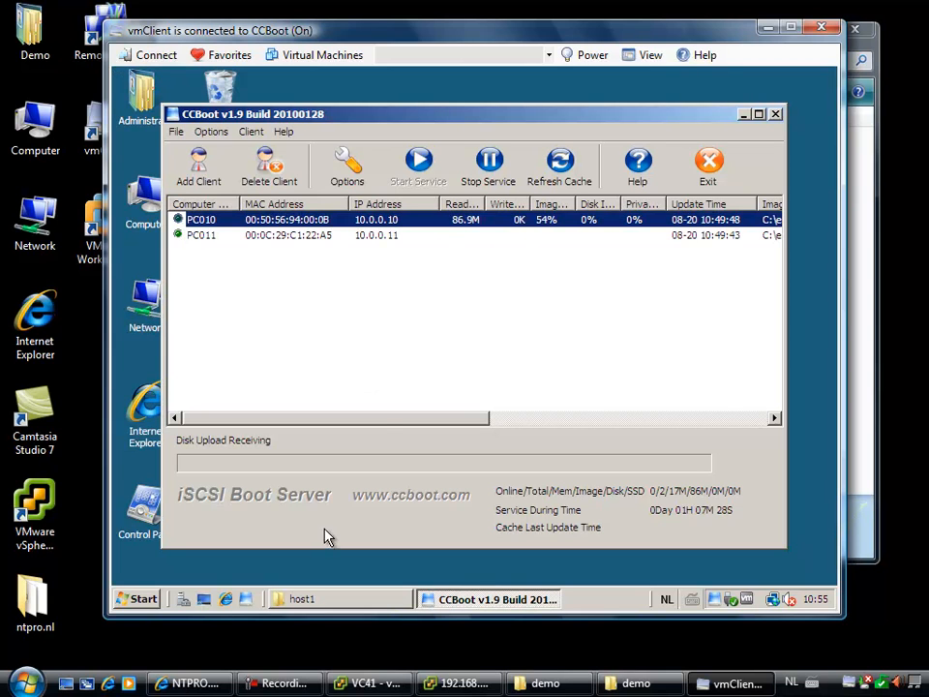
left_click_drag(378, 423, 259, 417)
left_click(318, 687)
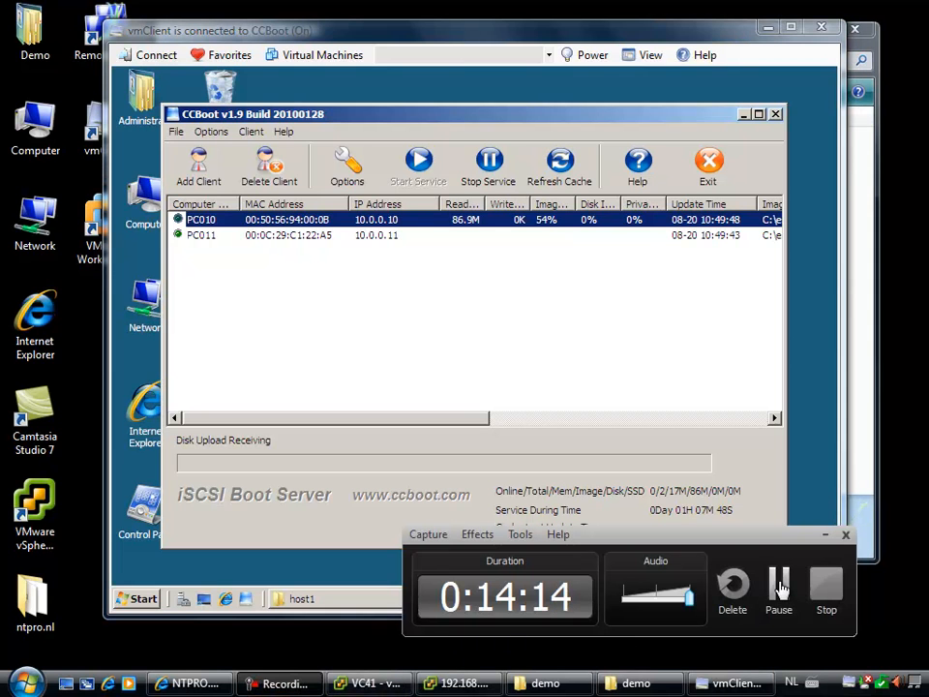